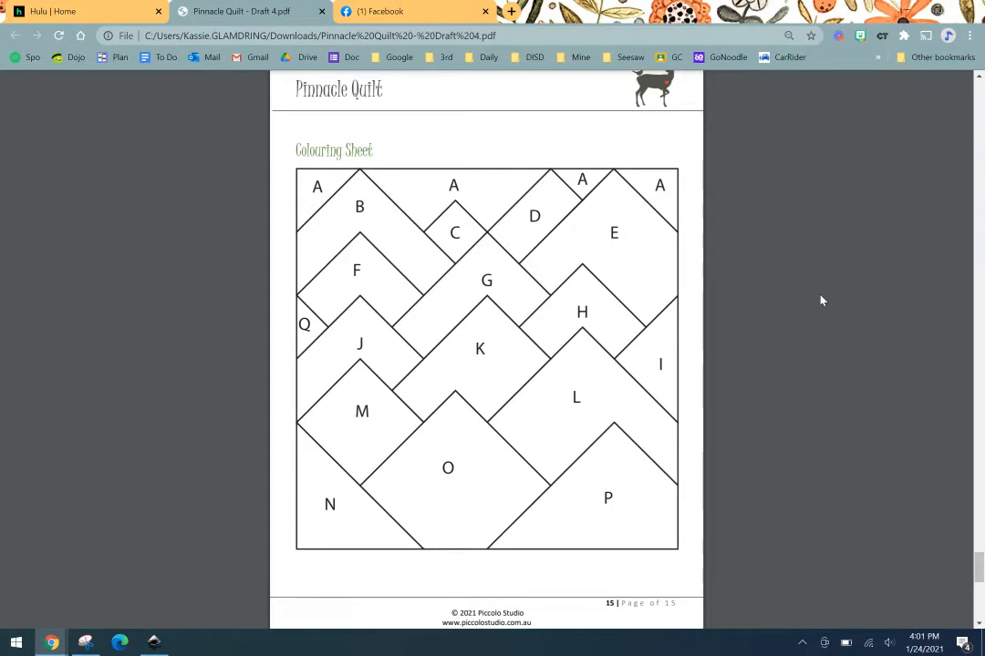
- Switch to Inkscape with its blank new document and maximize the window
mouse_move(793, 162)
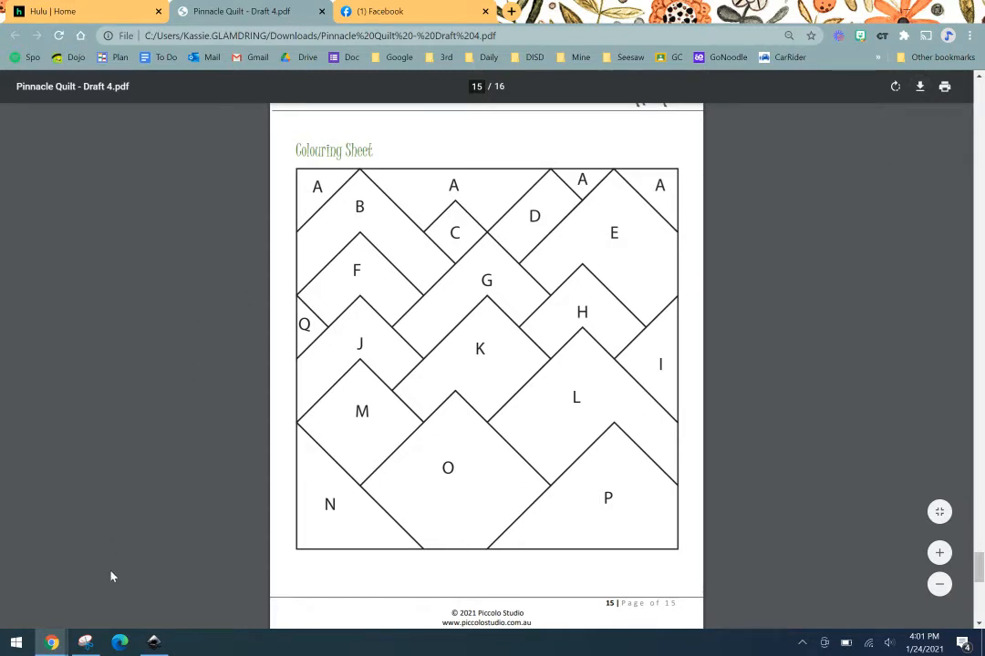
mouse_move(155, 646)
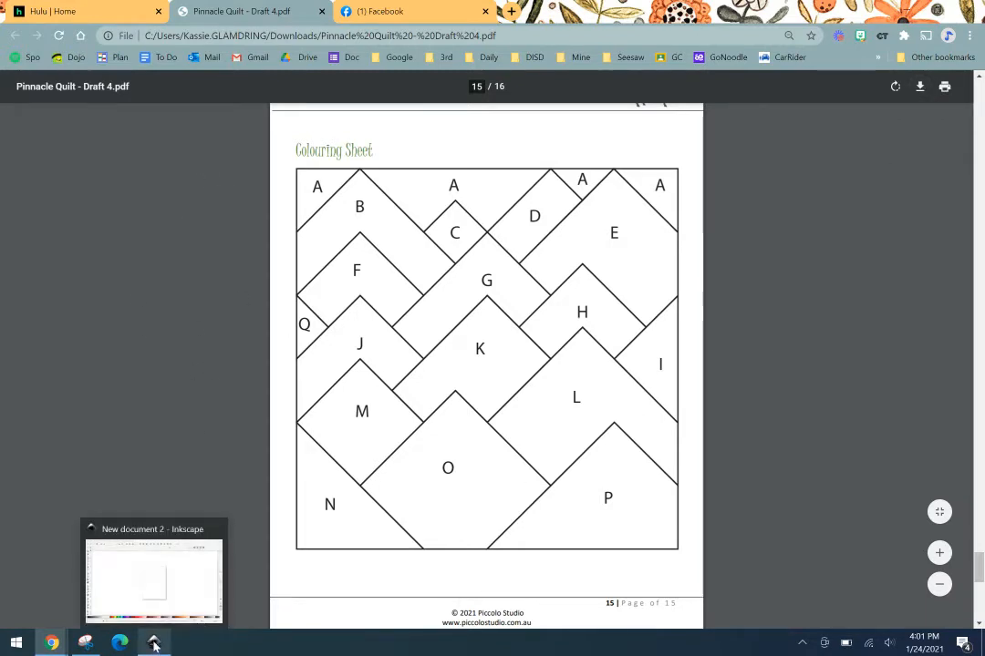
left_click(158, 581)
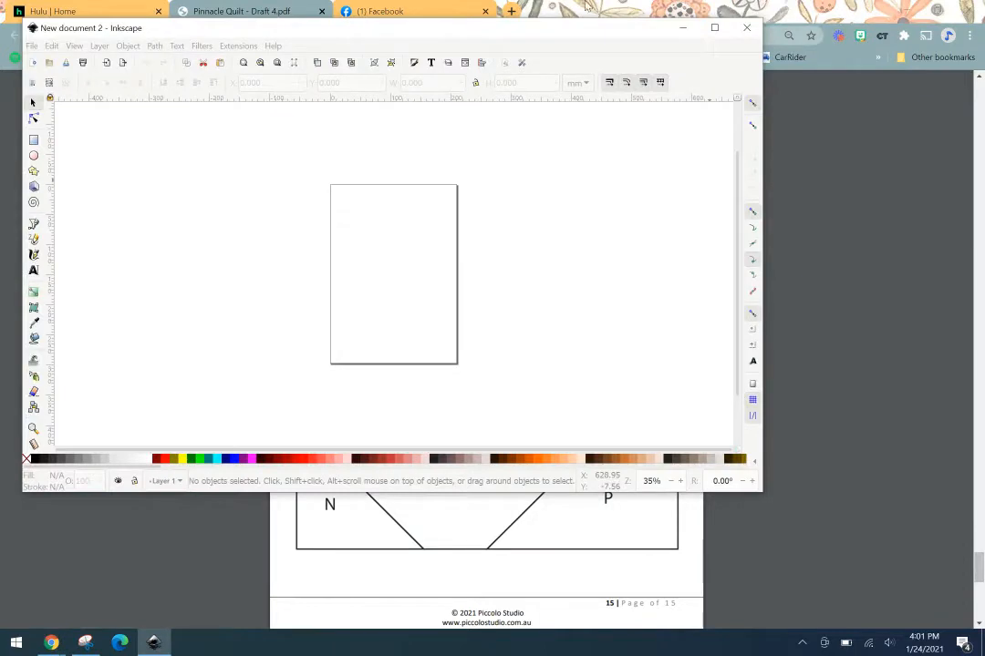
double_click(606, 25)
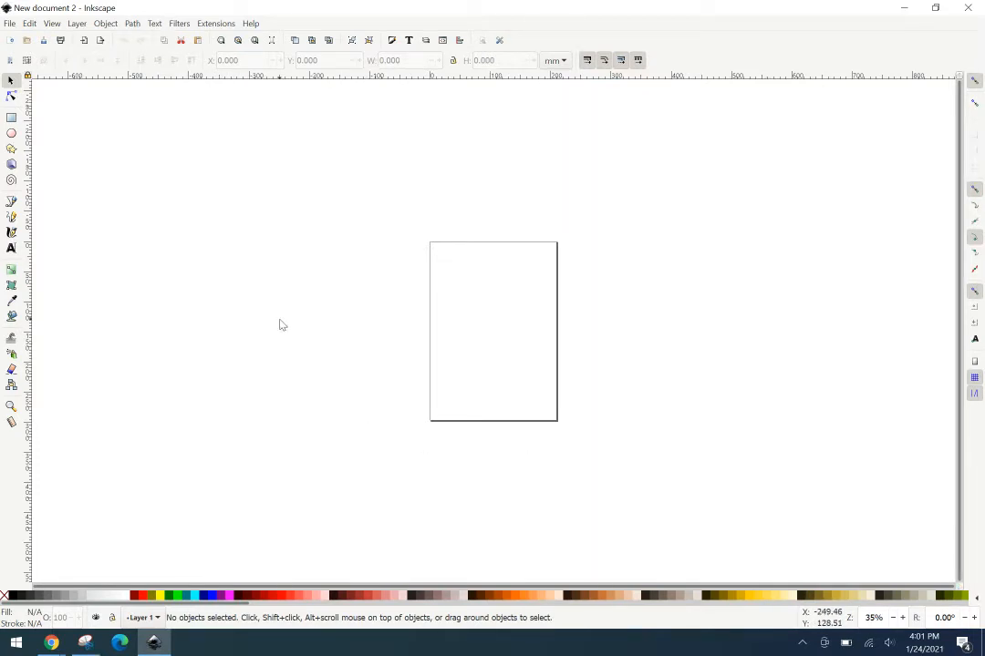
- Open the file Pinnacle Quilt - Draft 4.pdf from the Downloads folder
left_click(9, 24)
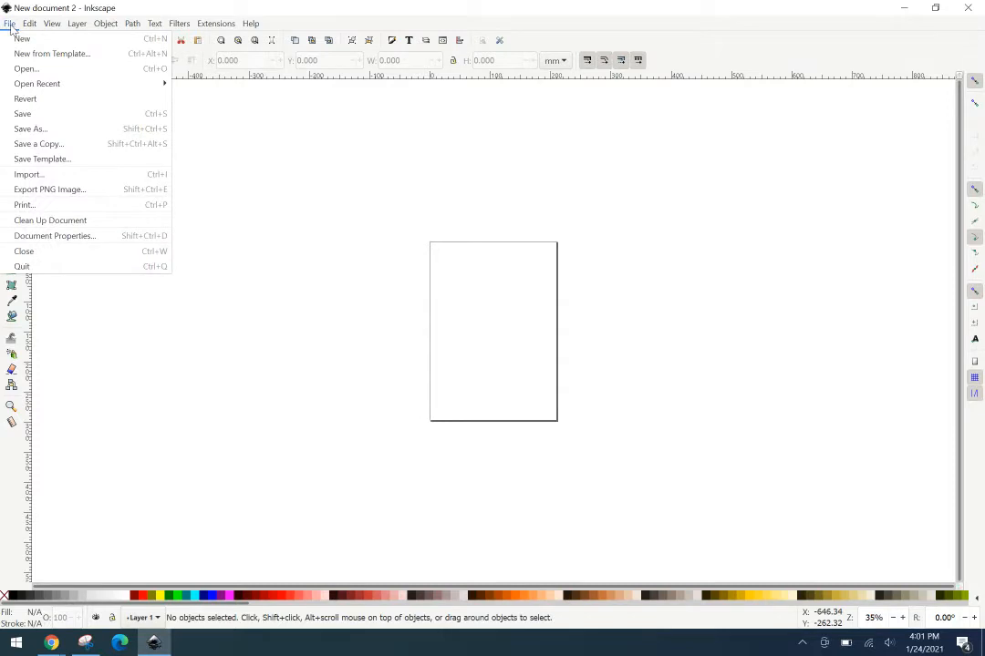
mouse_move(29, 87)
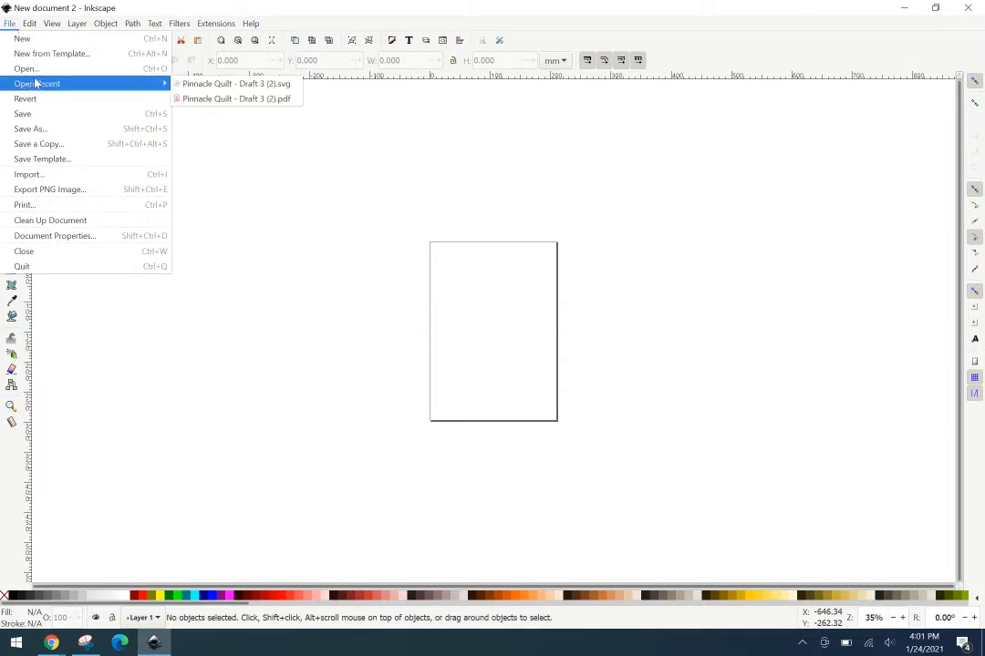
left_click(44, 71)
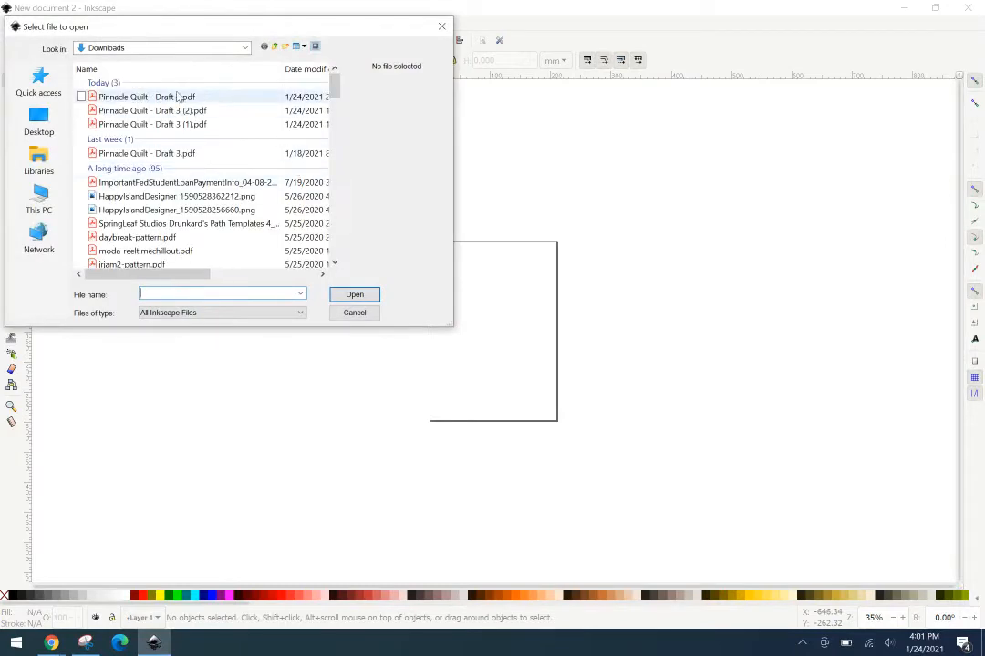
left_click(169, 99)
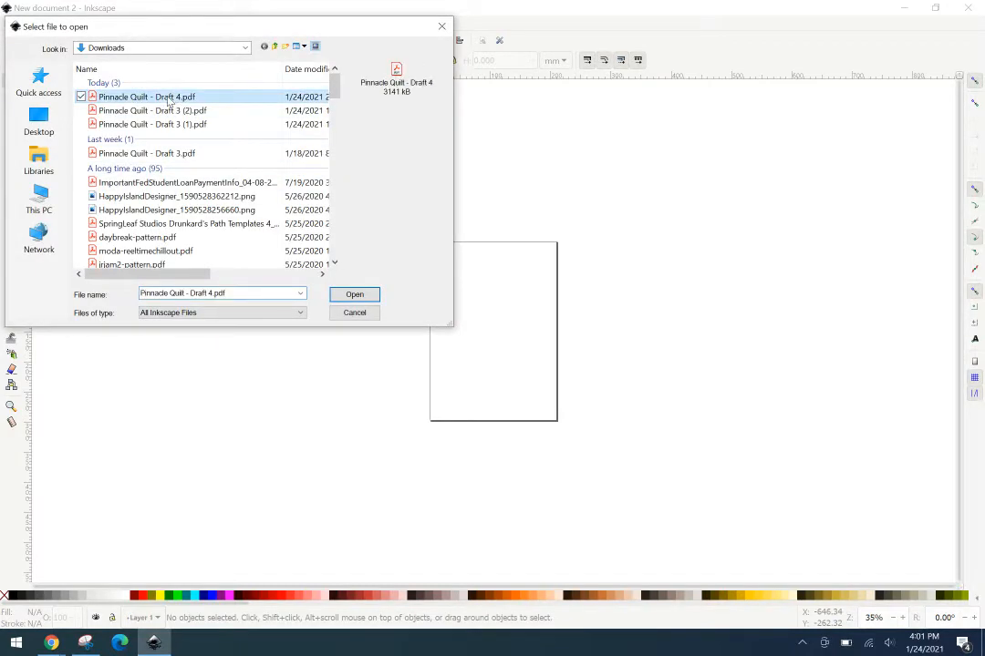
left_click(361, 296)
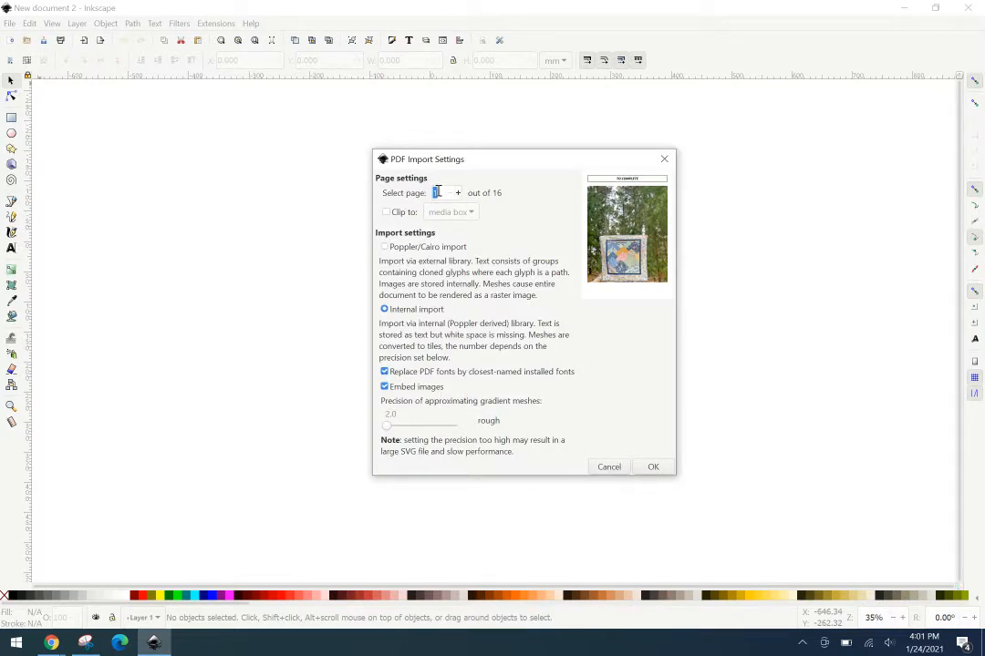
- Import page 15 of the PDF, the colouring sheet, and maximize the new document's window
left_click(437, 192)
left_click(458, 193)
left_click(459, 193)
left_click(459, 193)
left_click(458, 194)
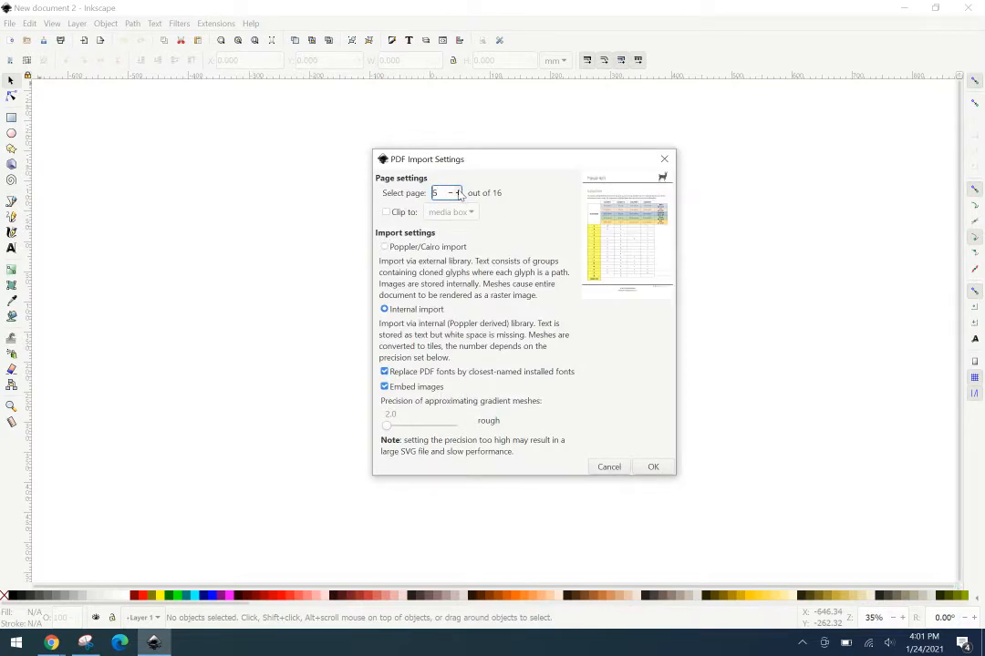
left_click(459, 193)
left_click(459, 194)
left_click(458, 193)
left_click(459, 193)
left_click(458, 193)
left_click(458, 193)
left_click(459, 193)
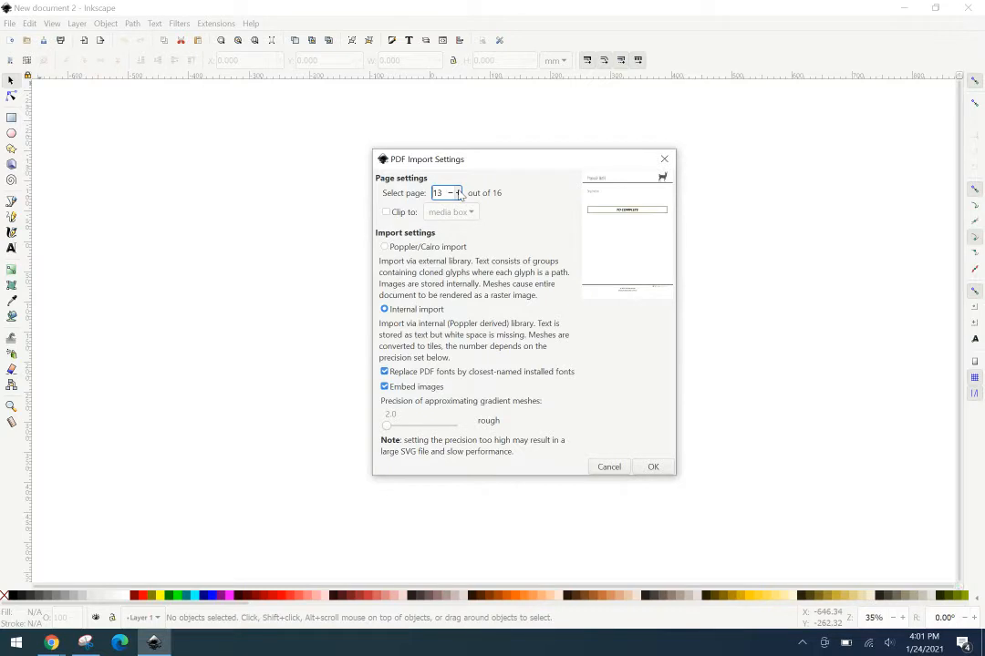
left_click(458, 193)
left_click(459, 194)
left_click(459, 194)
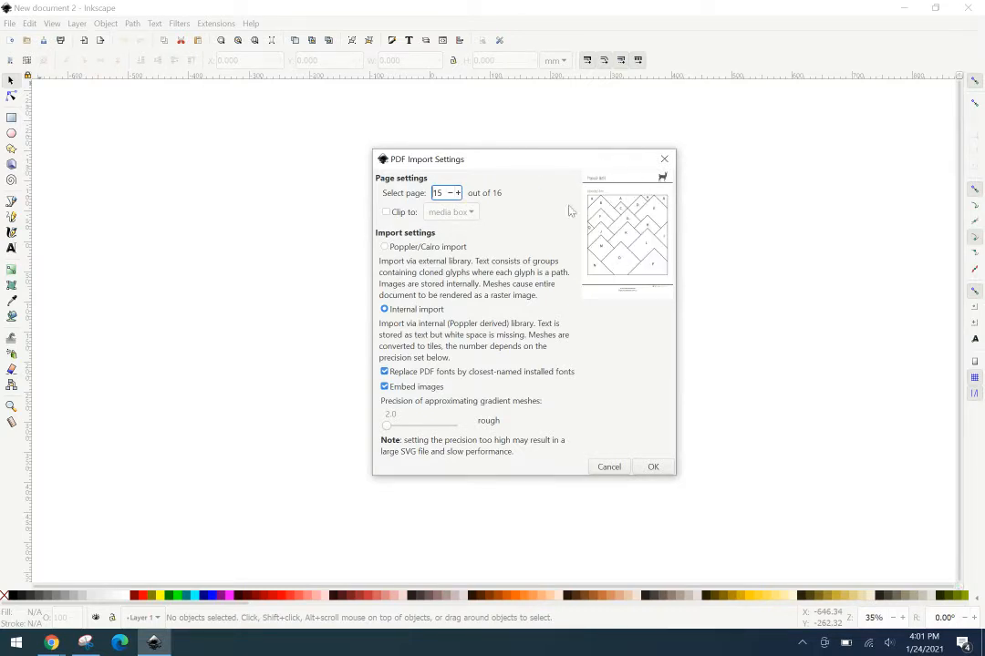
left_click(655, 468)
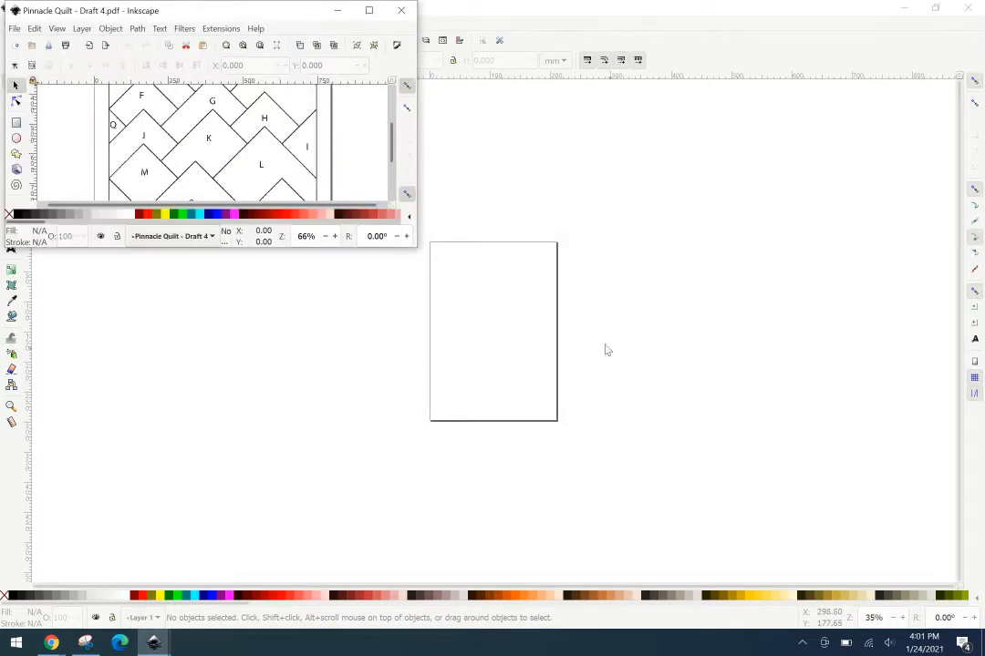
left_click(369, 12)
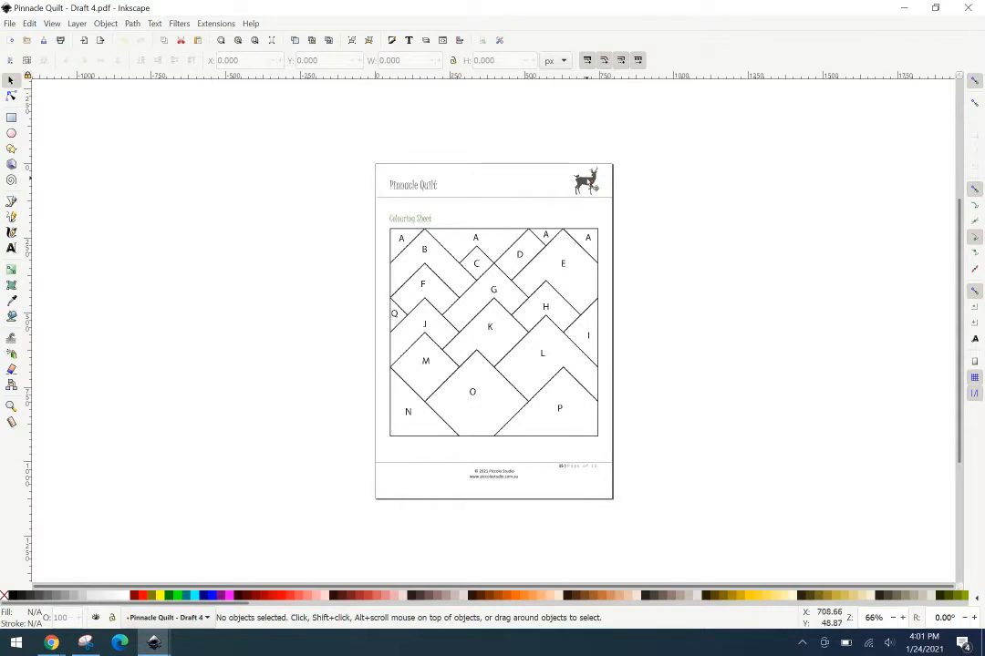
- Delete the deer logo, the Pinnacle Quilt title, the header line and the Colouring Sheet heading above the quilt diagram
left_click(592, 186)
key("Delete")
left_click(413, 185)
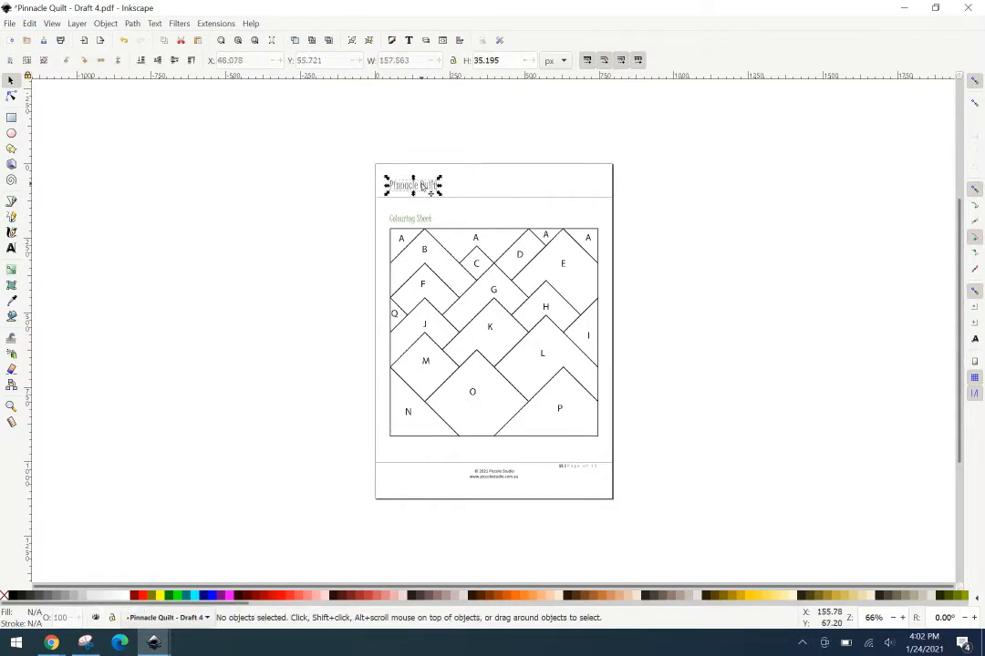
key("Delete")
left_click(465, 197)
key("Delete")
left_click(421, 219)
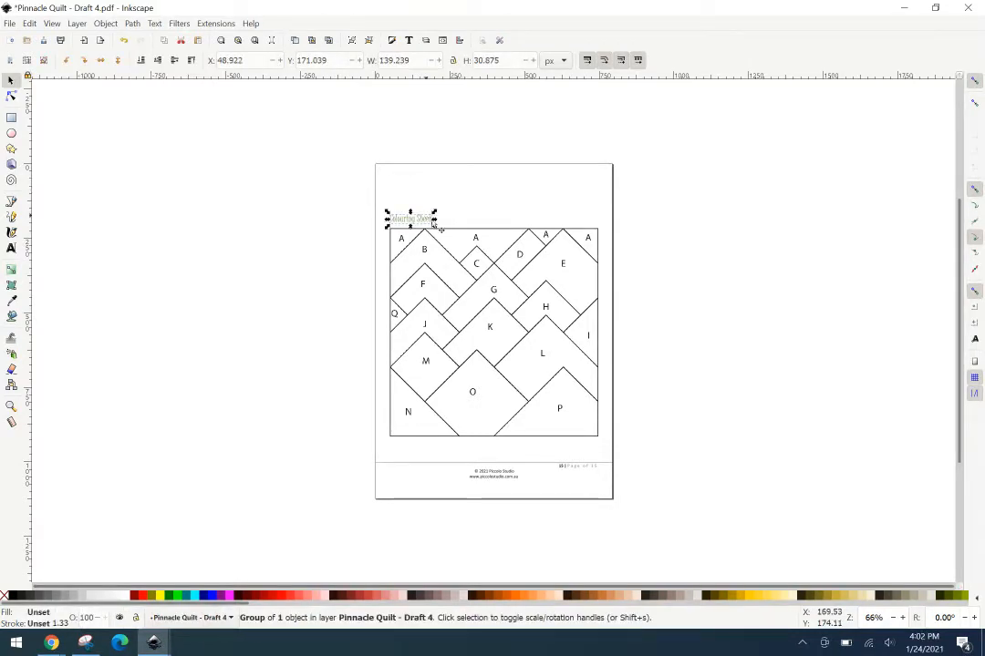
key("Delete")
- Delete the footer line, the copyright and website text and all page-number pieces below the quilt diagram
left_click(492, 463)
key("Delete")
left_click(493, 472)
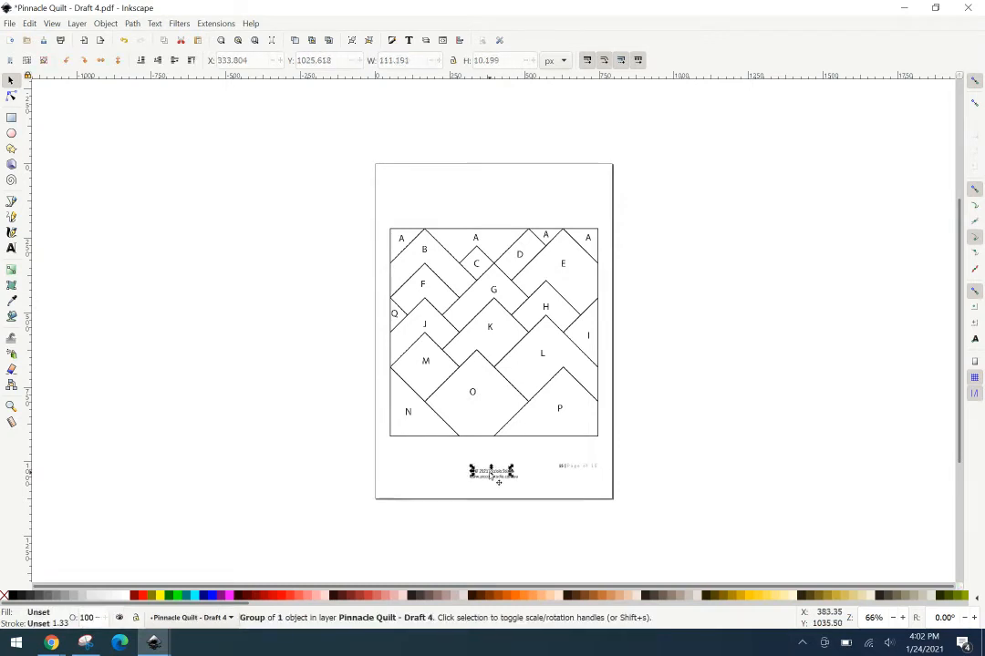
key("Delete")
left_click(504, 477)
key("Delete")
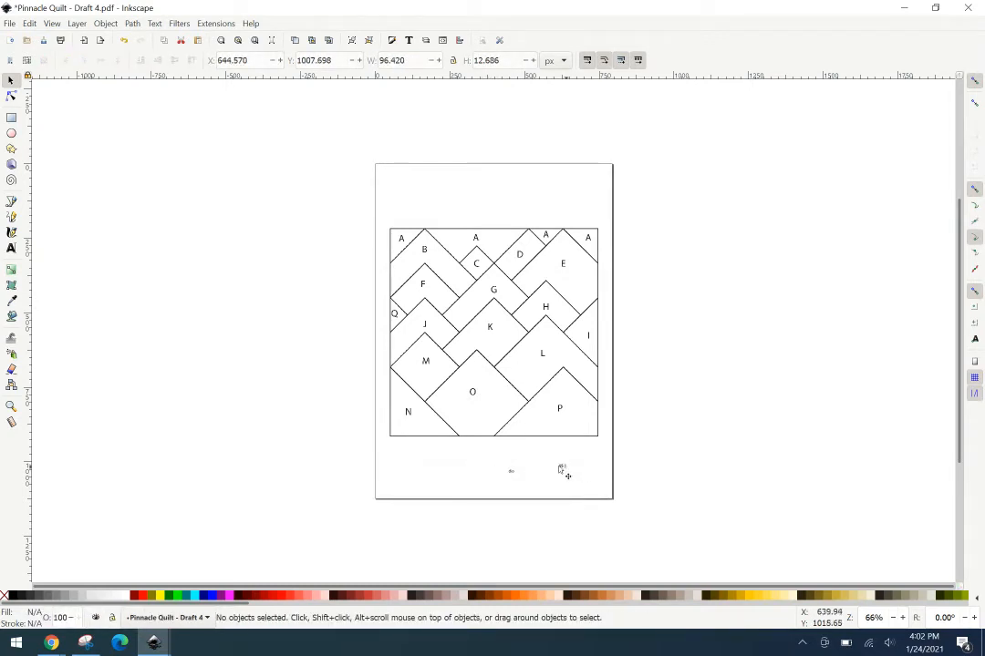
left_click(563, 468)
key("Delete")
left_click(562, 467)
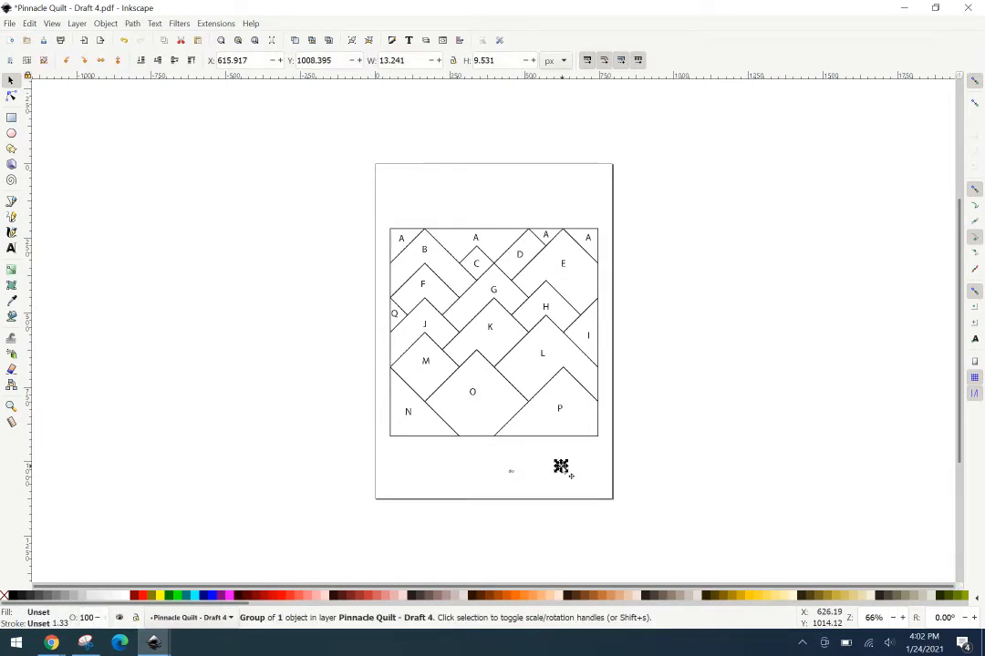
key("Delete")
left_click(511, 474)
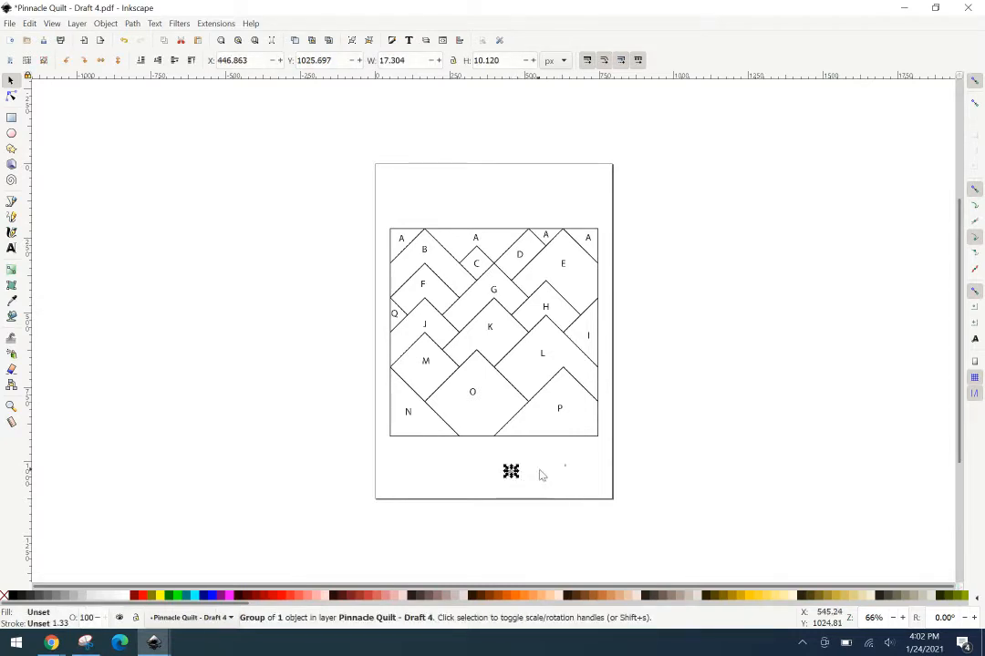
key("Delete")
left_click(565, 468)
key("Delete")
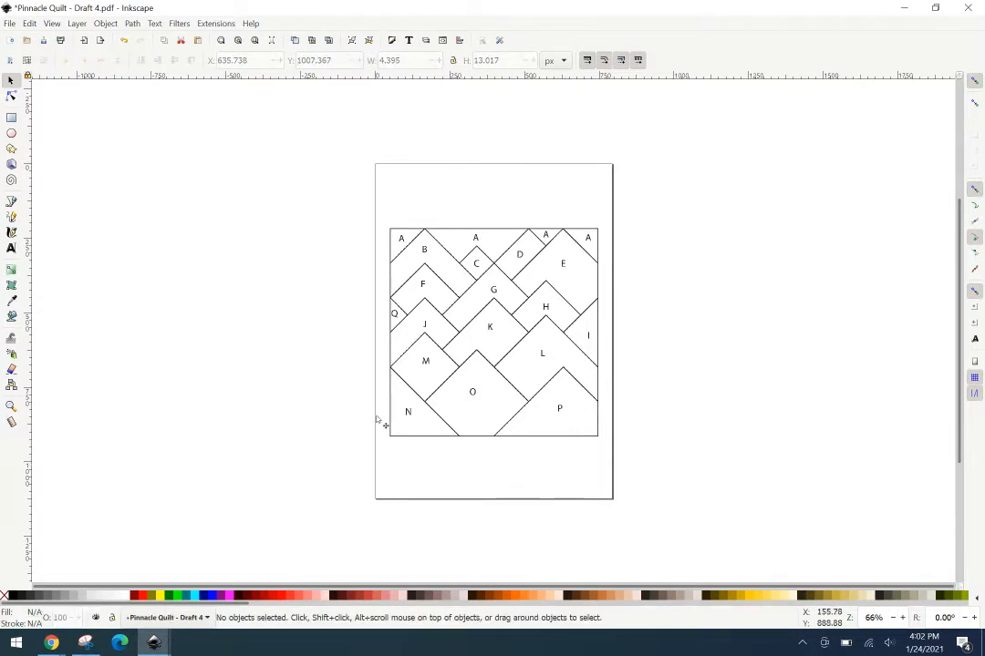
- Trace section G of the quilt diagram as a closed straight-line path with the Bezier tool, following its six corners
left_click(13, 408)
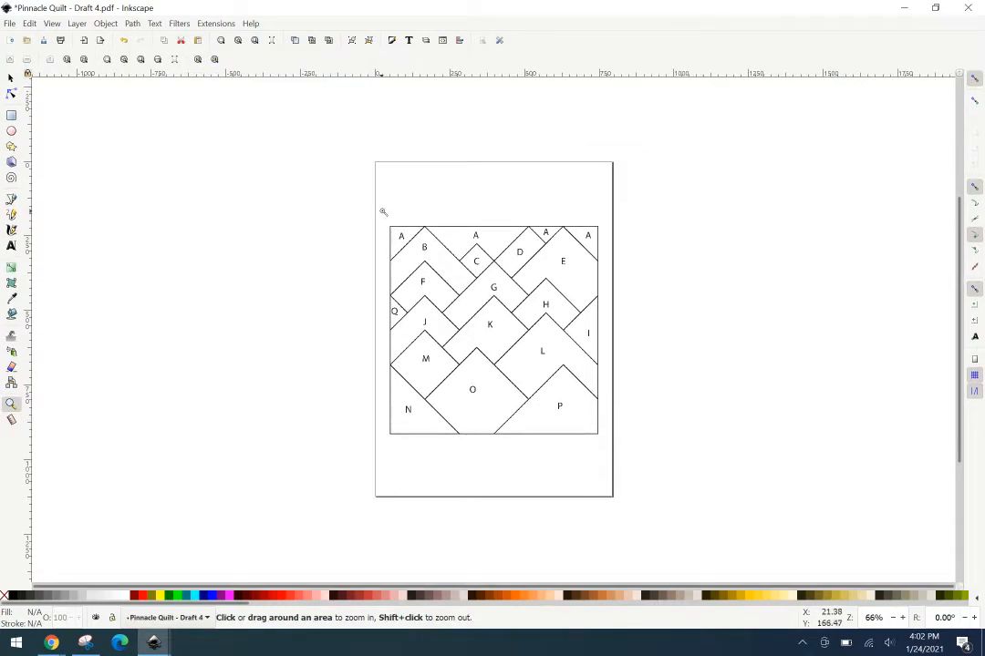
mouse_move(386, 219)
left_mouse_down()
mouse_move(539, 464)
mouse_move(630, 458)
left_mouse_up()
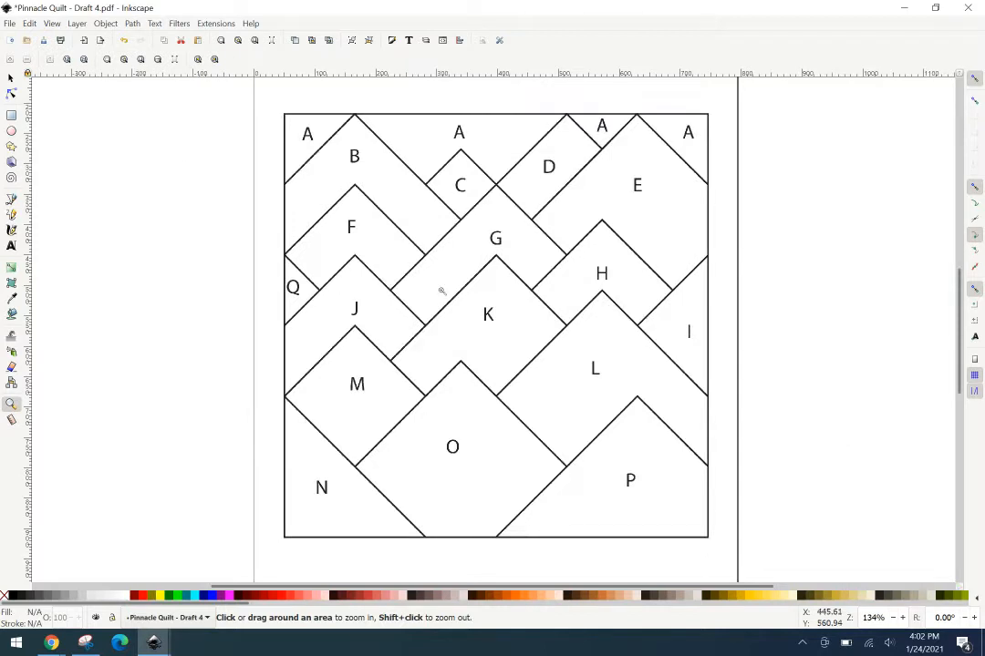
left_click(11, 81)
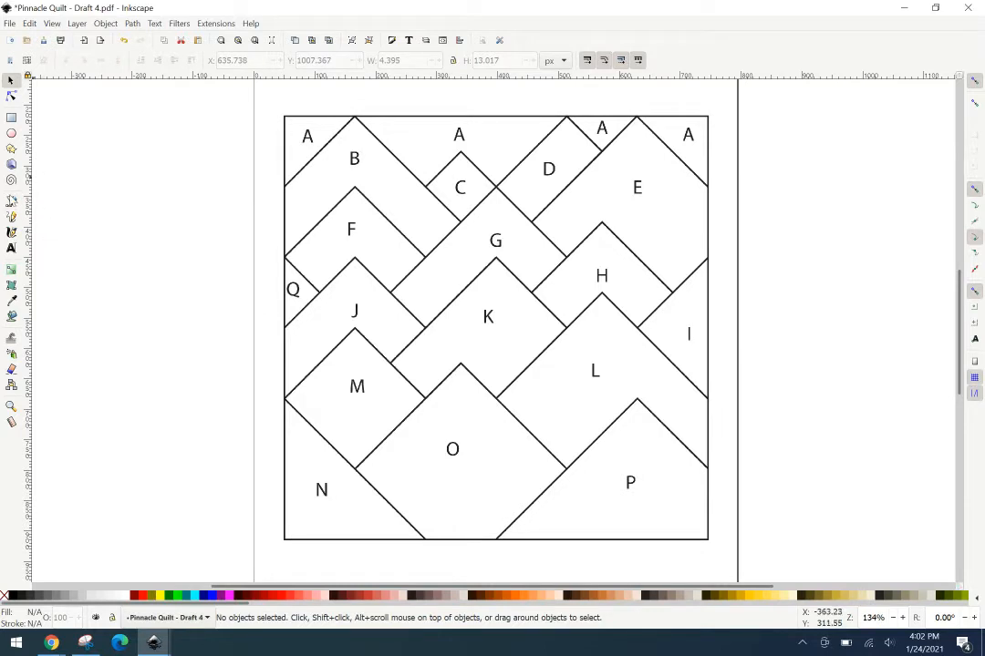
left_click(12, 201)
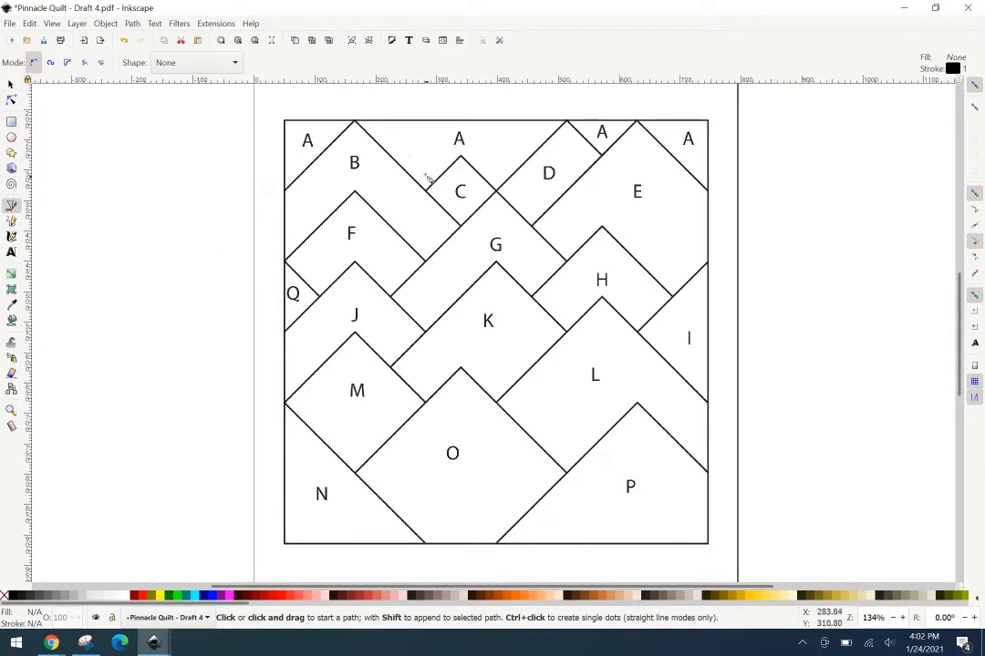
left_click(391, 296)
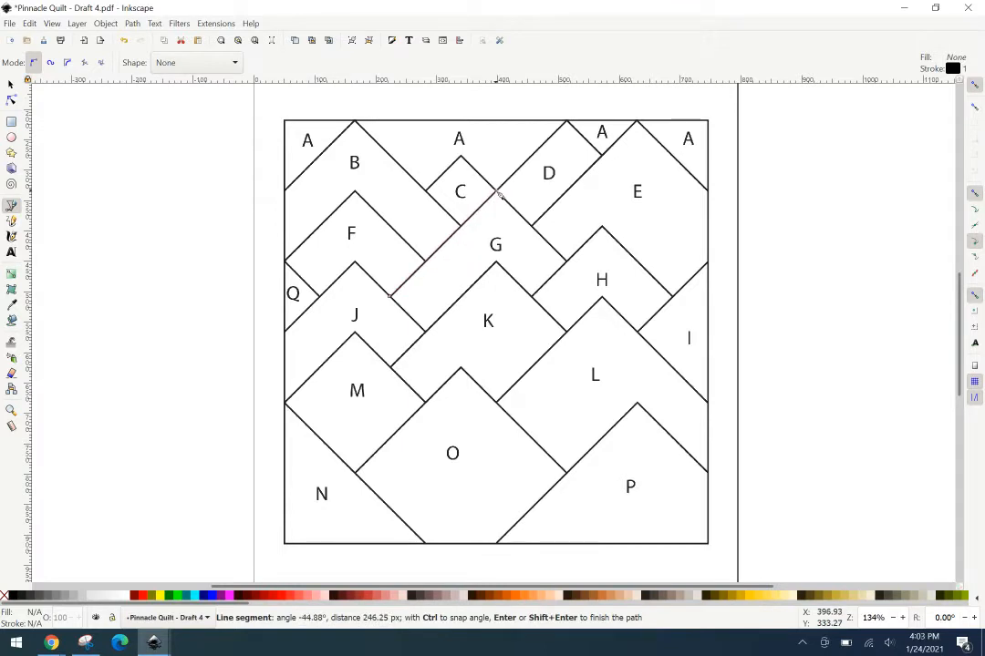
left_click(497, 192)
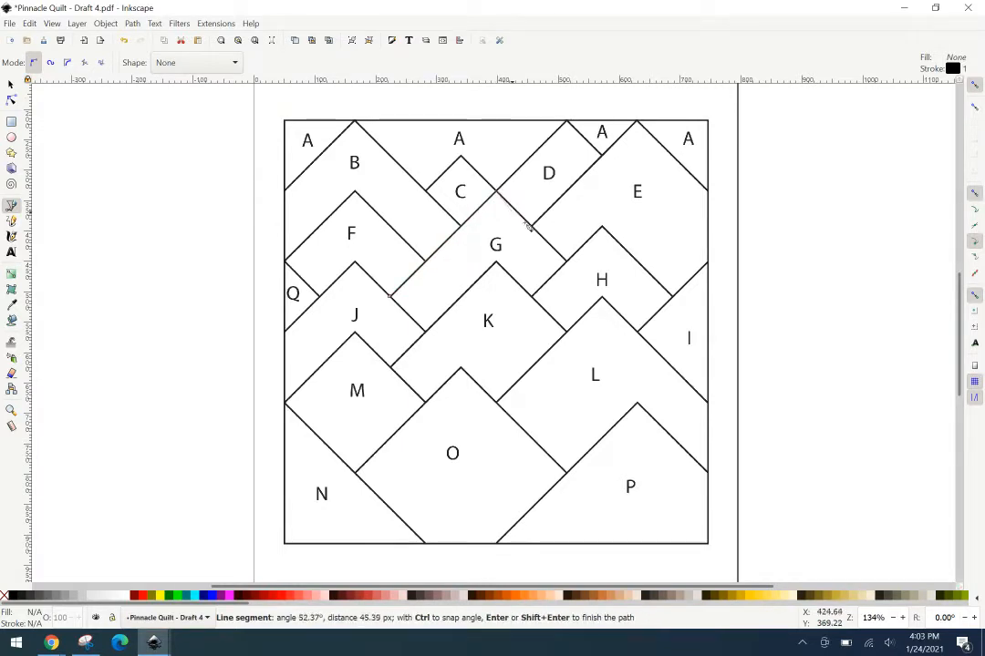
left_click(567, 263)
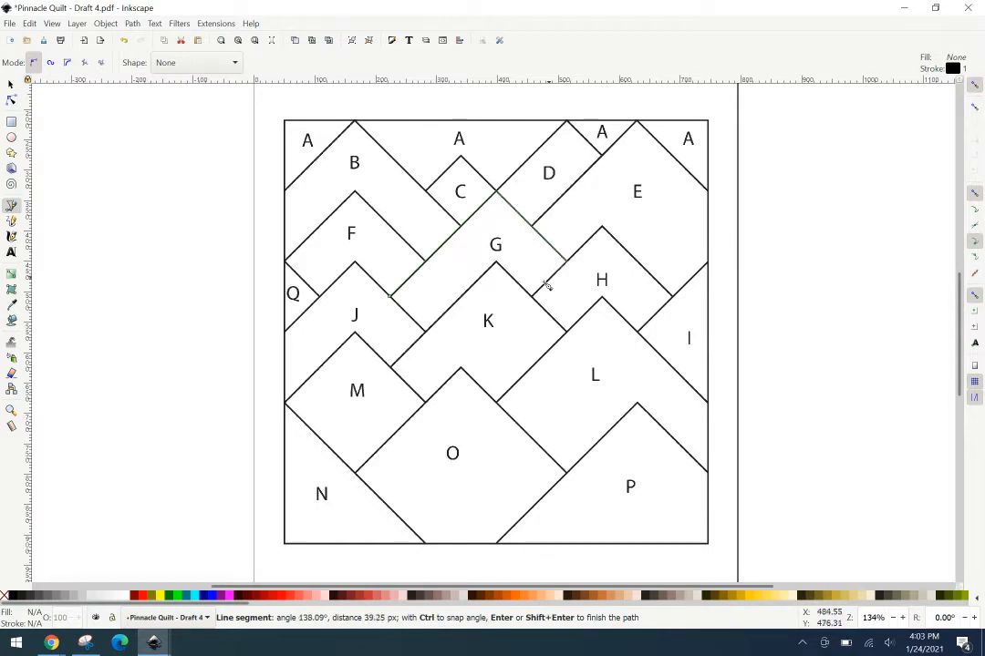
left_click(536, 298)
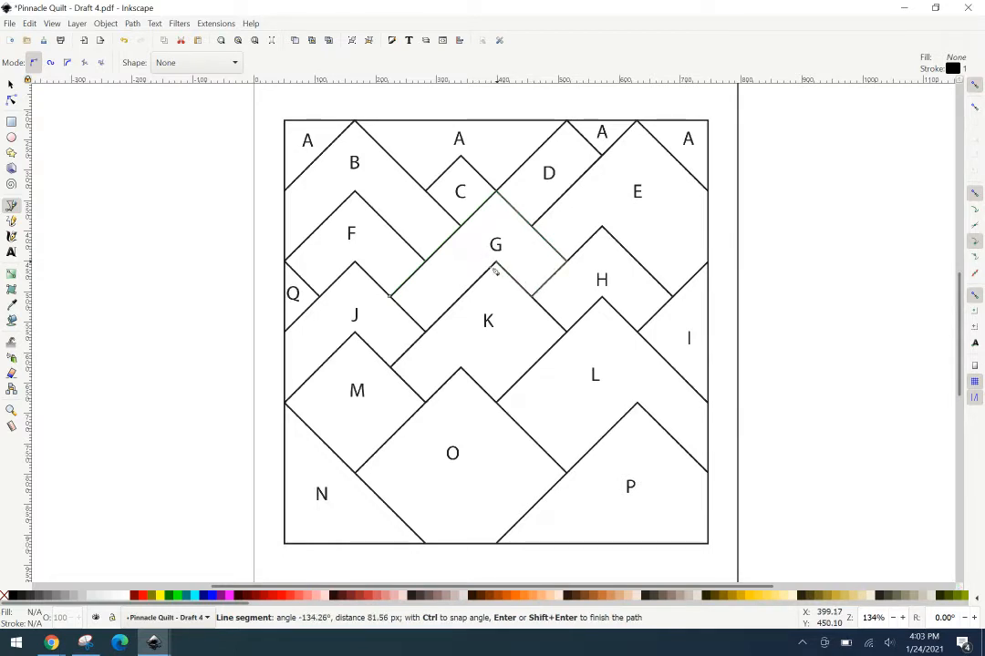
left_click(496, 263)
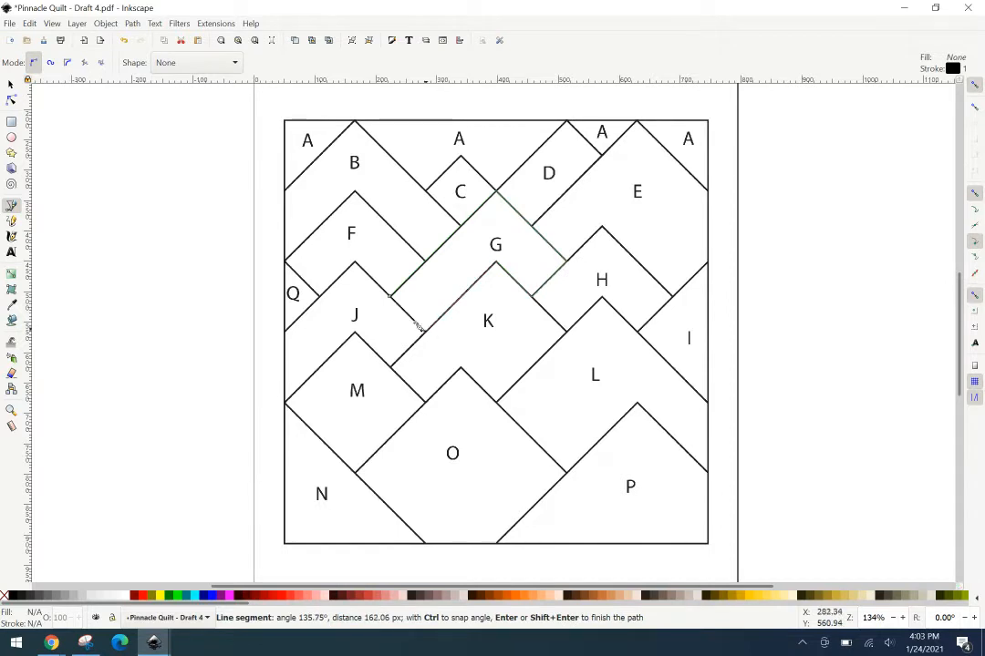
left_click(391, 298)
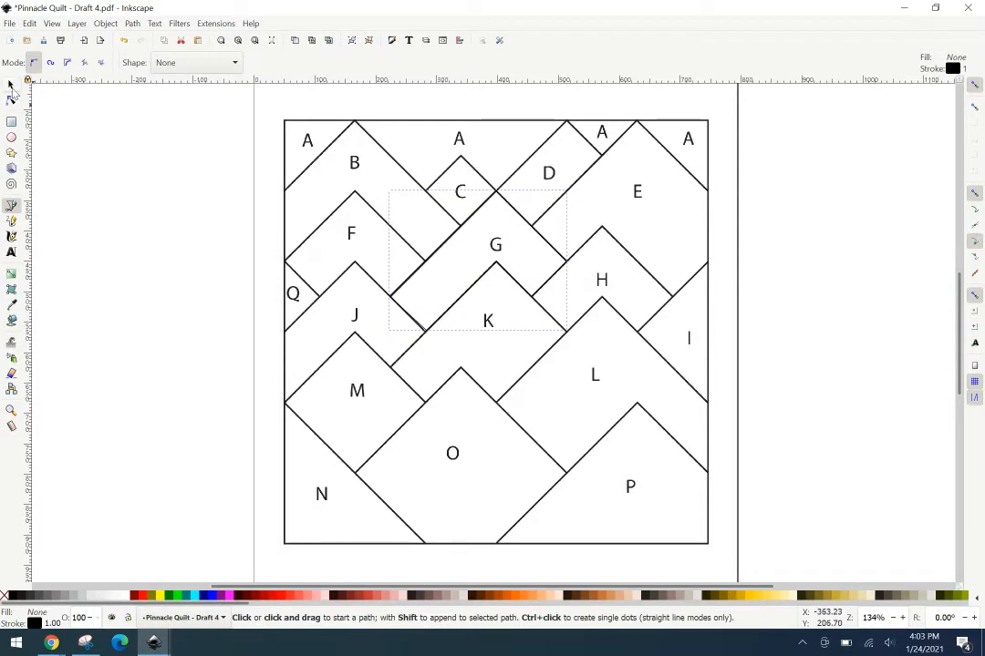
- Shift the imported quilt line artwork downward to reveal the traced section G outline, and undo that move
left_click(11, 82)
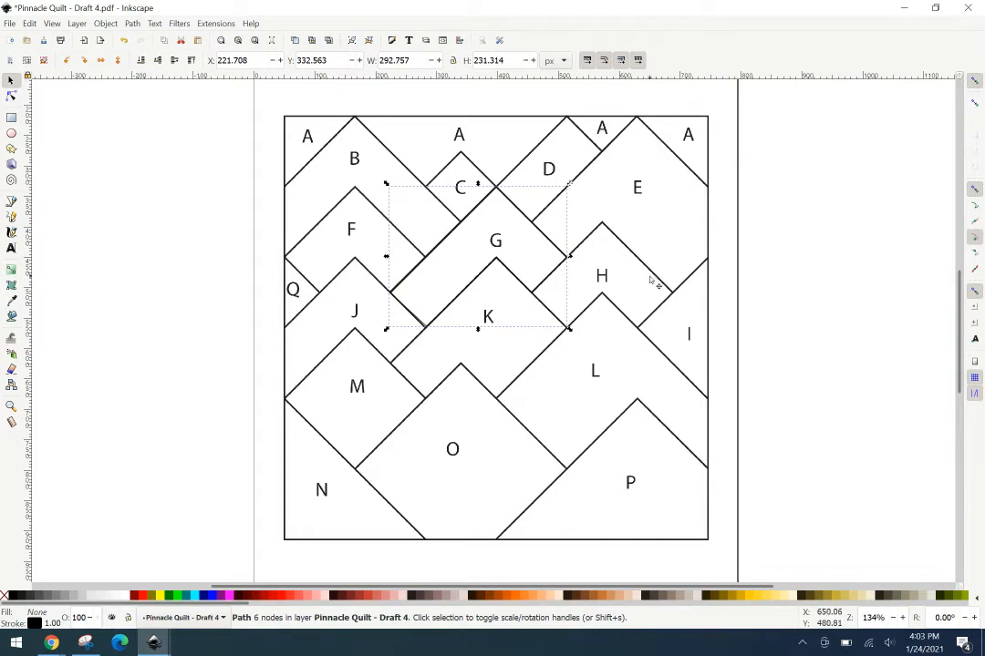
left_click_drag(649, 272, 651, 313)
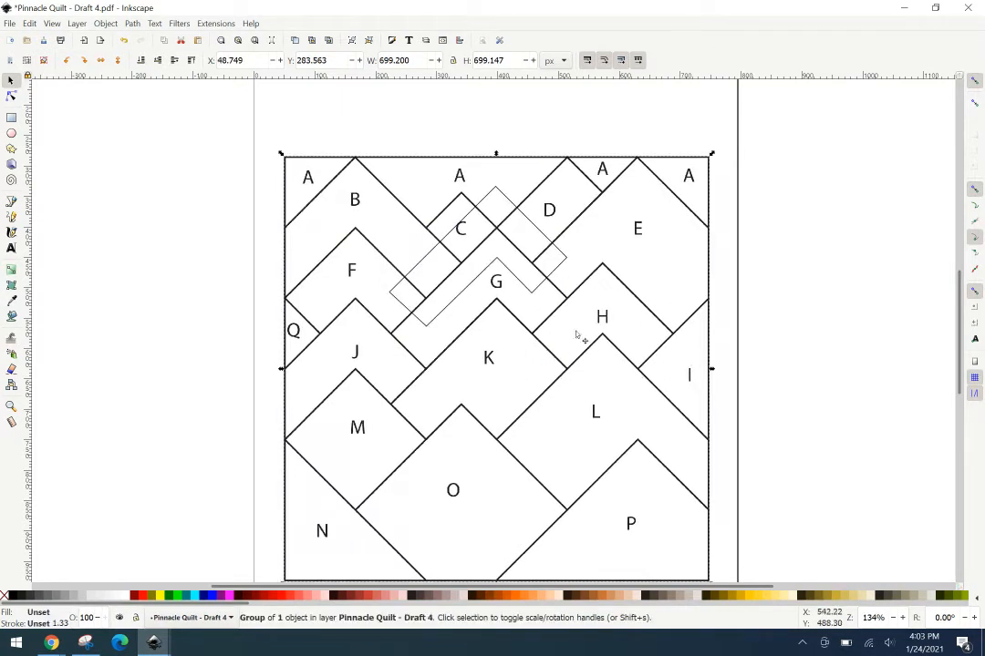
key("ctrl")
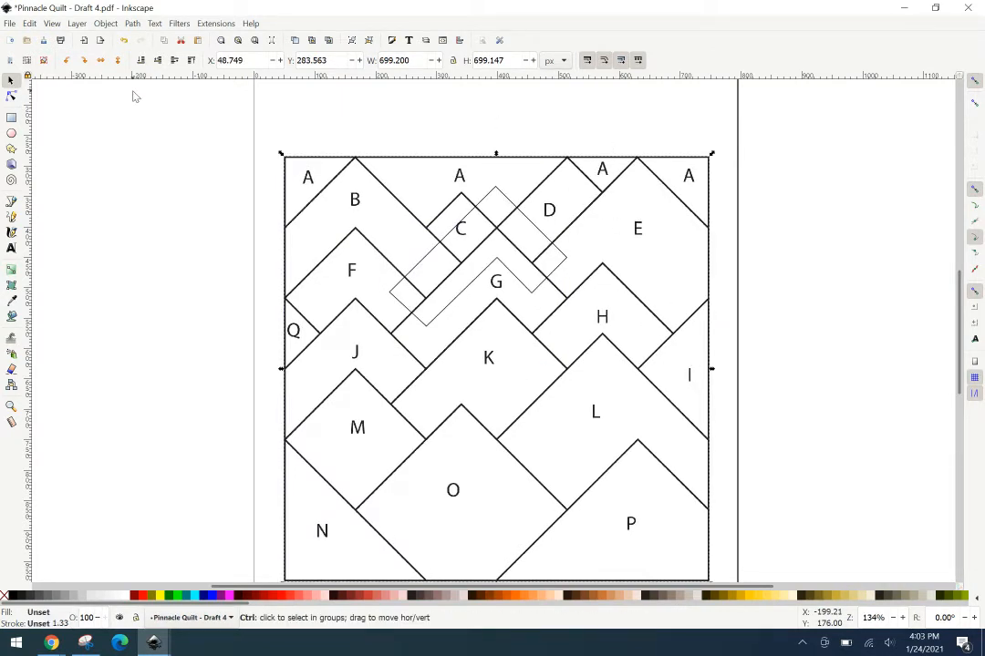
key("ctrl+z")
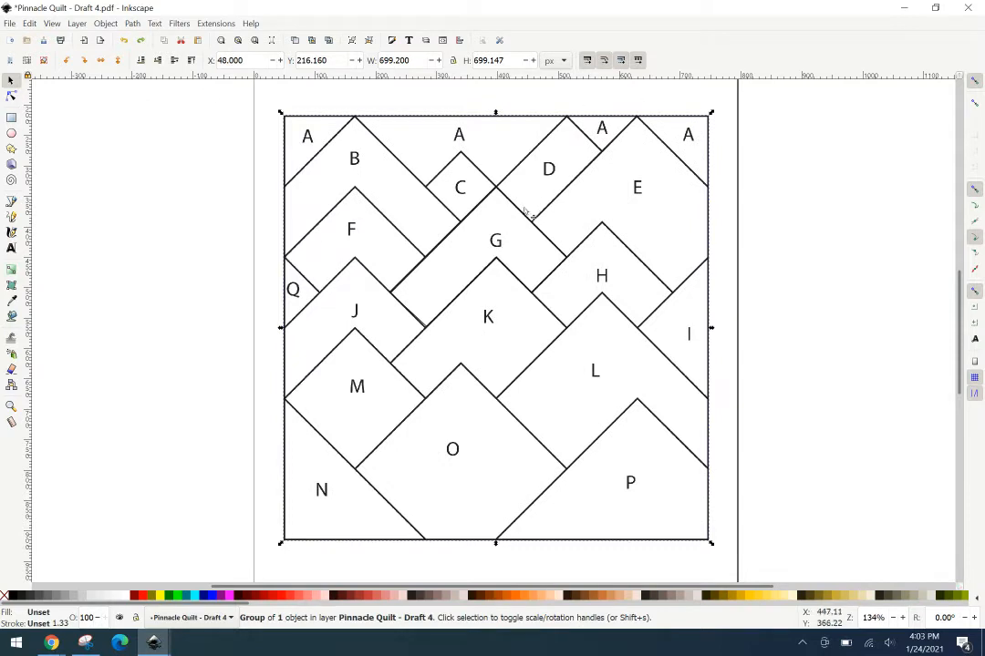
- Move the traced section G outline out of the quilt diagram onto the blank canvas beside the page
left_click(524, 219, "ctrl")
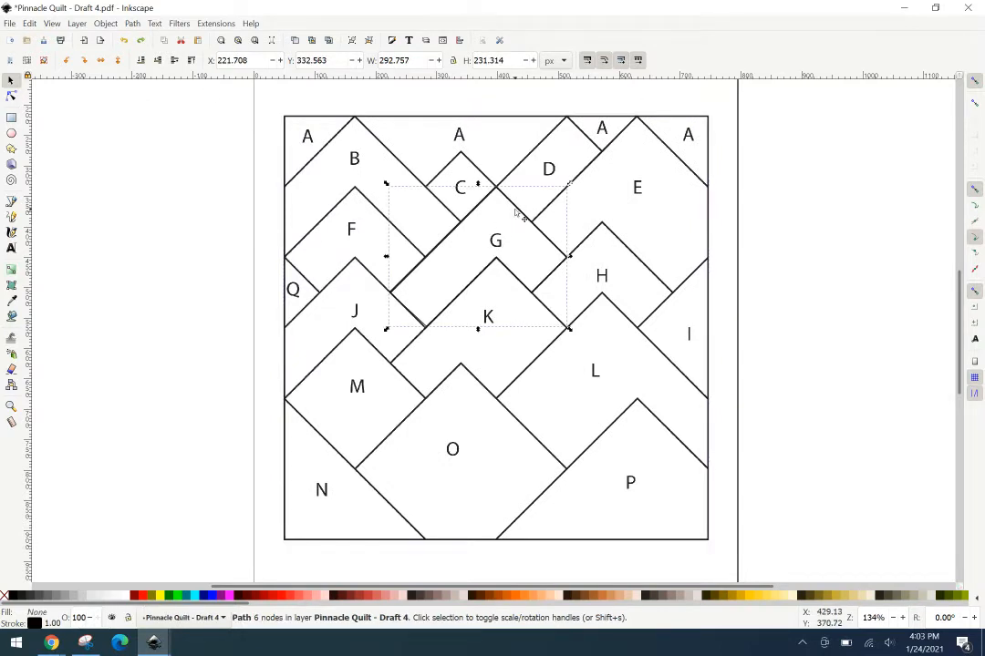
left_click_drag(522, 214, 181, 221)
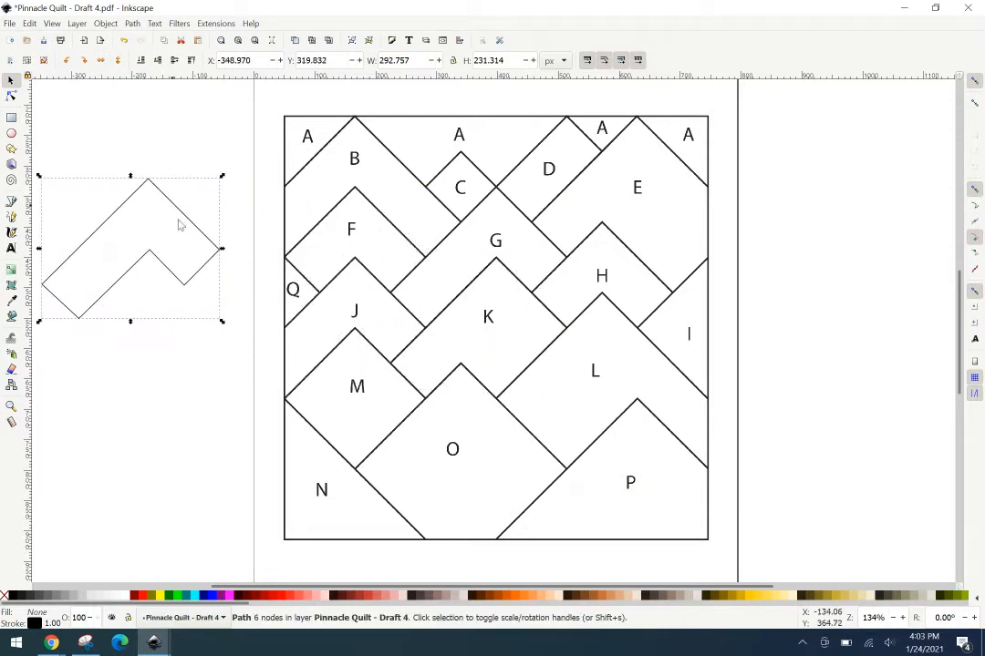
left_click_drag(339, 588, 292, 583)
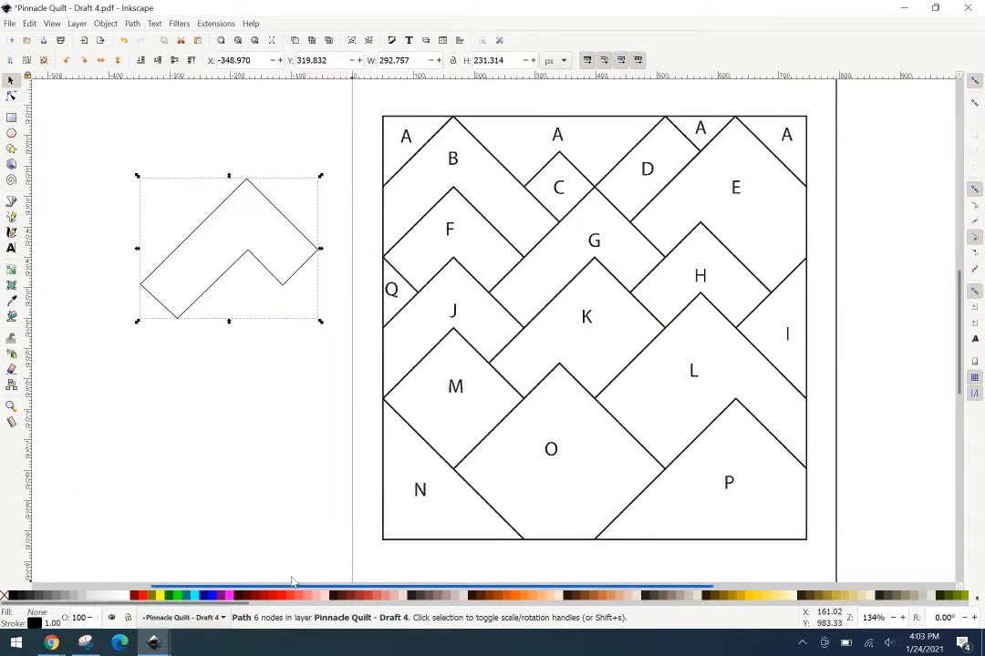
left_click_drag(264, 270, 200, 211)
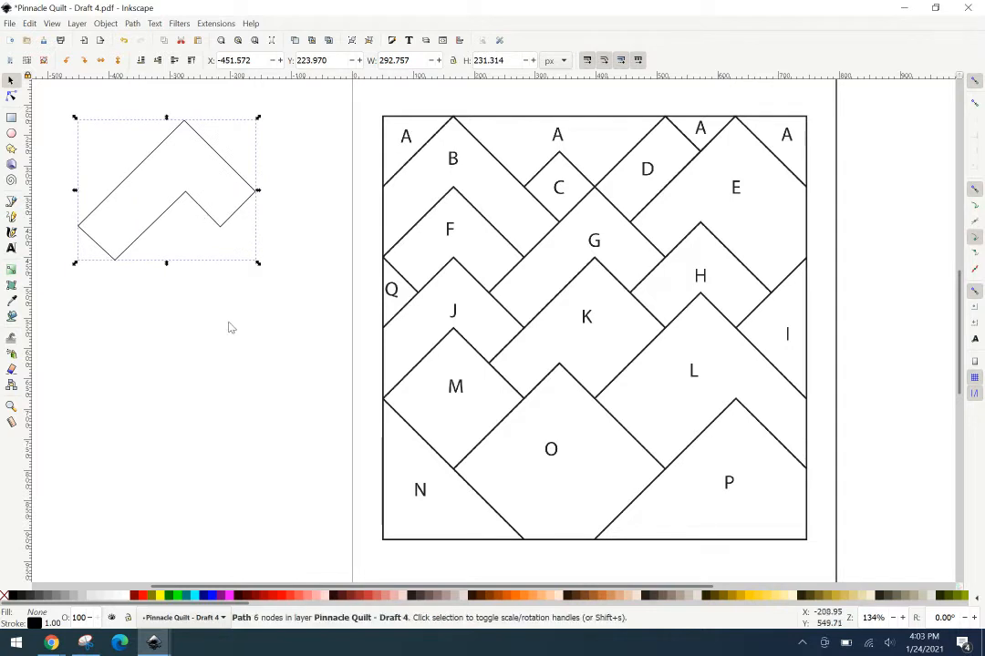
left_click(209, 308)
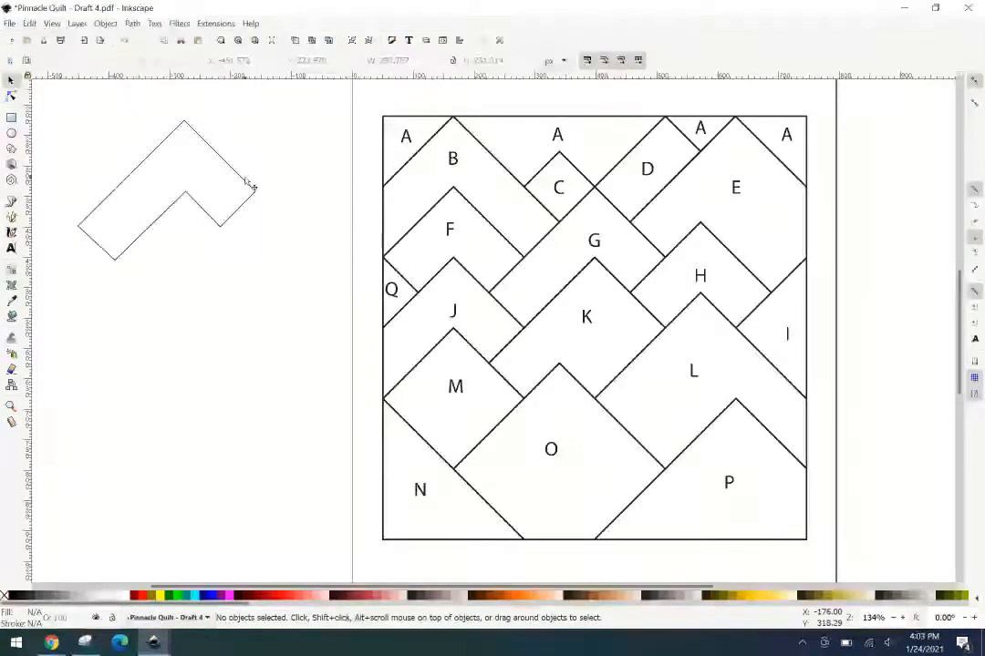
- Import the fabric image blue rose garden.jpg as an embedded image, with DPI from file and automatic rendering mode
left_click(9, 24)
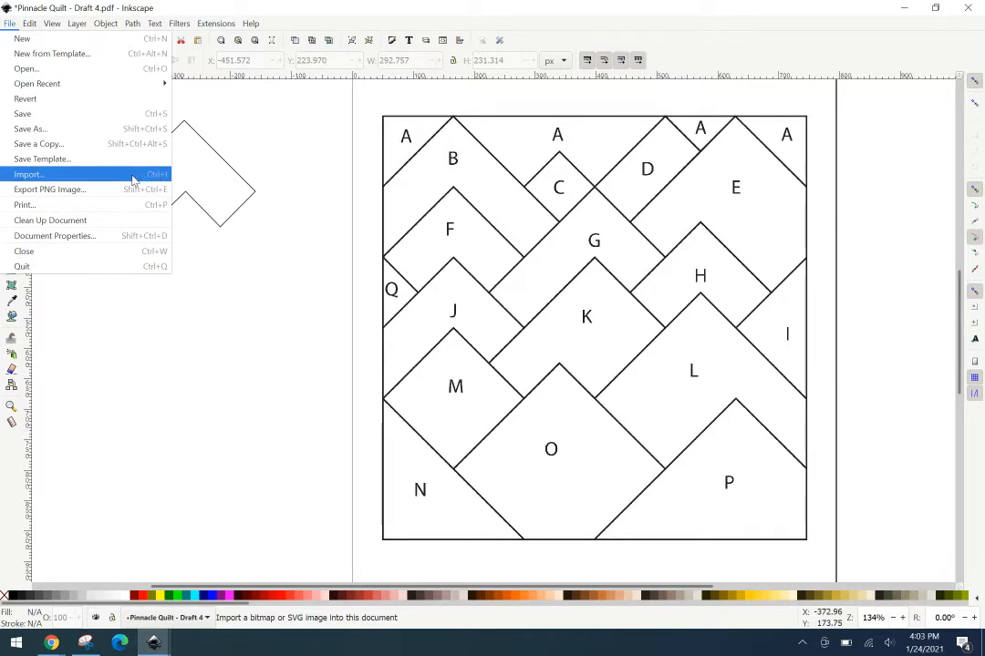
left_click(132, 180)
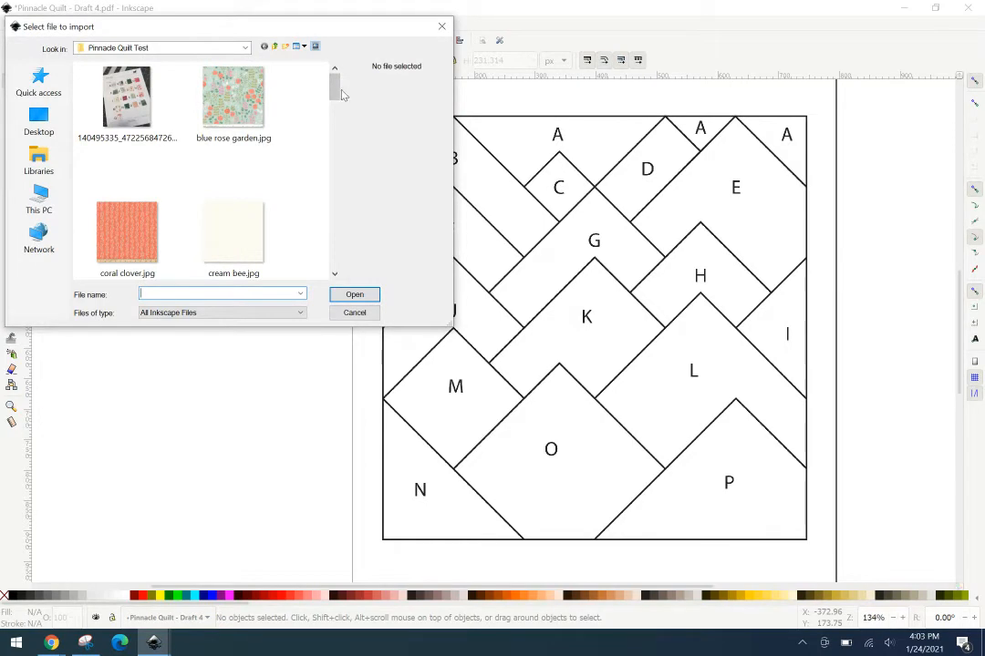
left_click(248, 110)
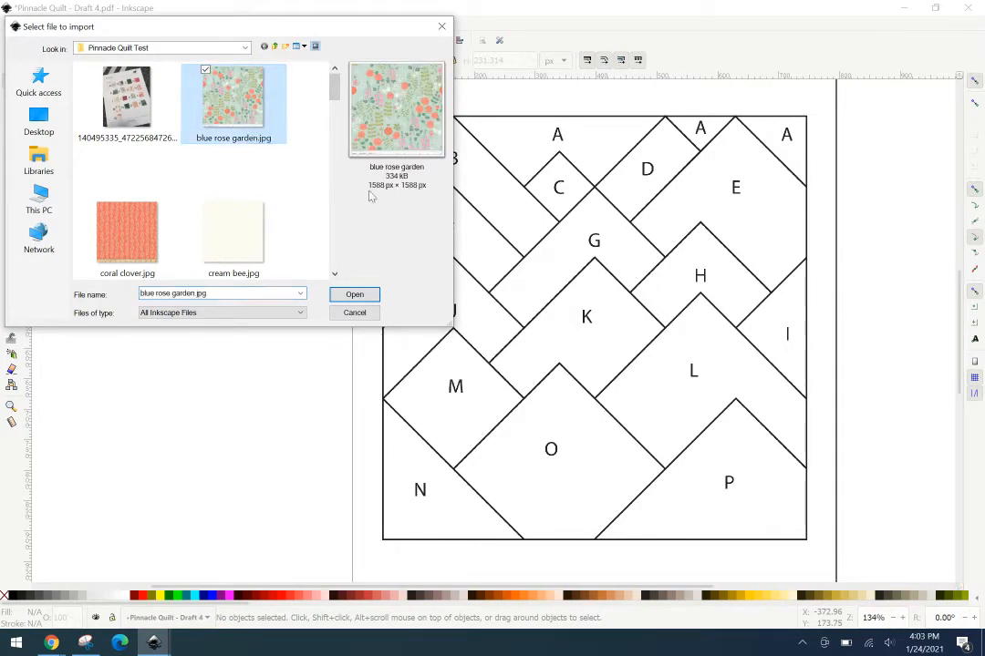
left_click(354, 295)
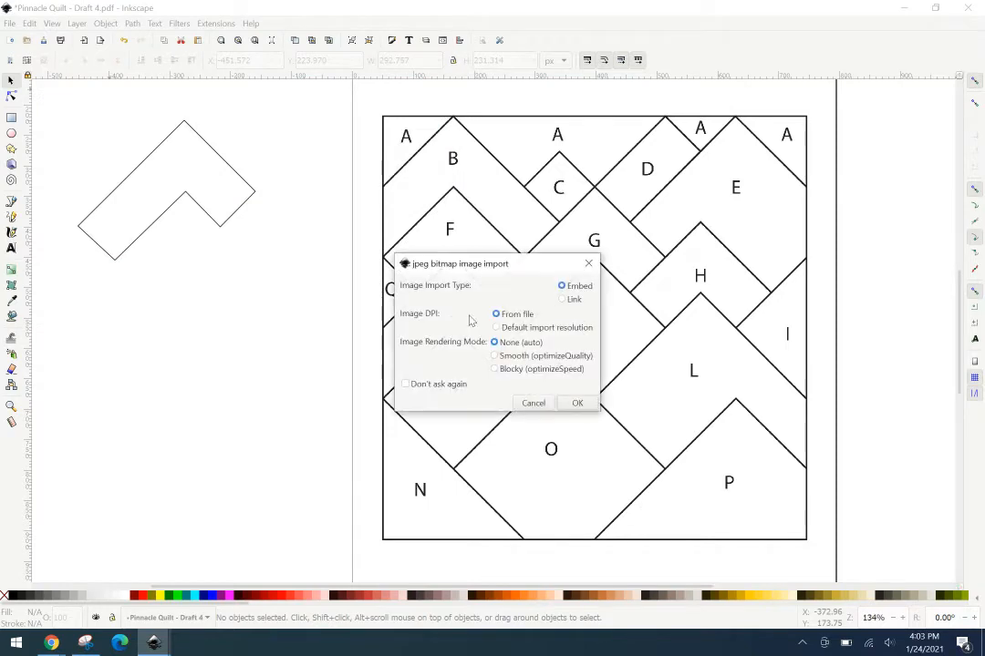
left_click(577, 403)
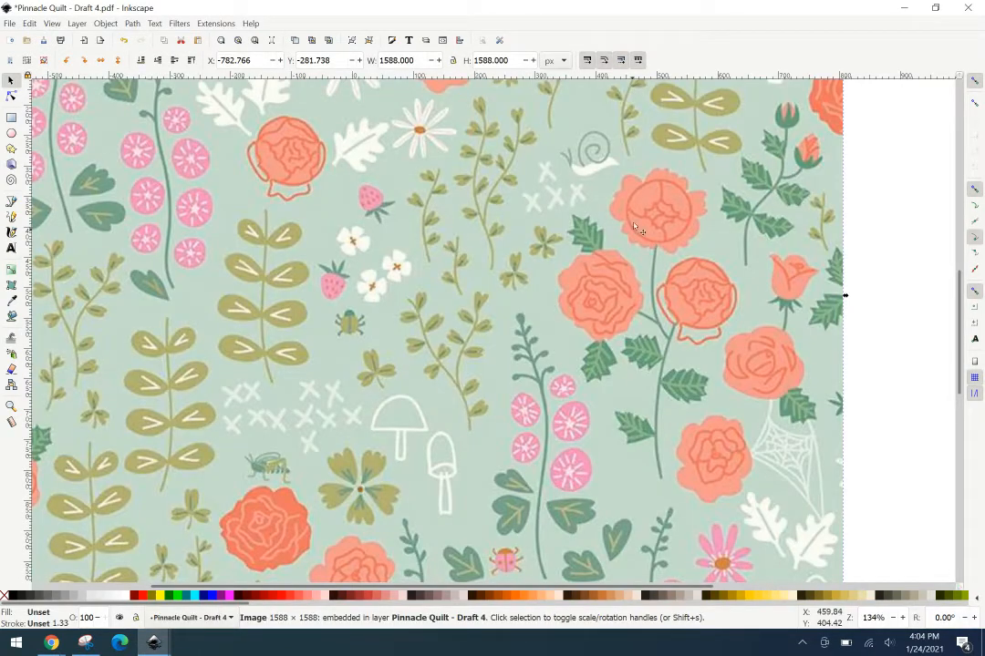
- Shrink the fabric image to about 412 by 359 px and place it beside the page, below the section G outline
left_click_drag(547, 183, 441, 402)
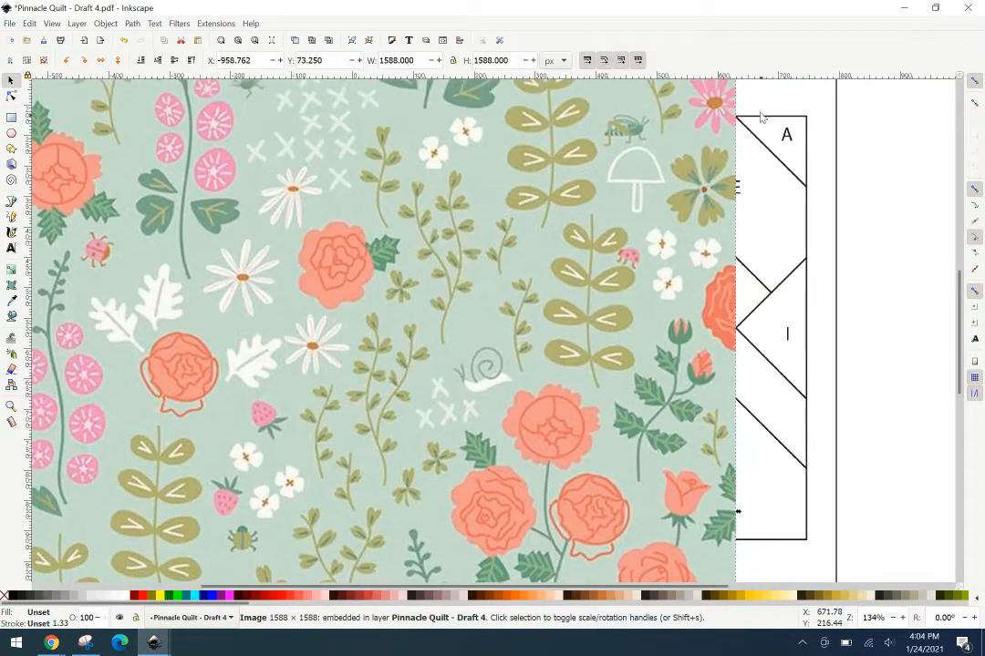
left_click_drag(733, 83, 359, 499)
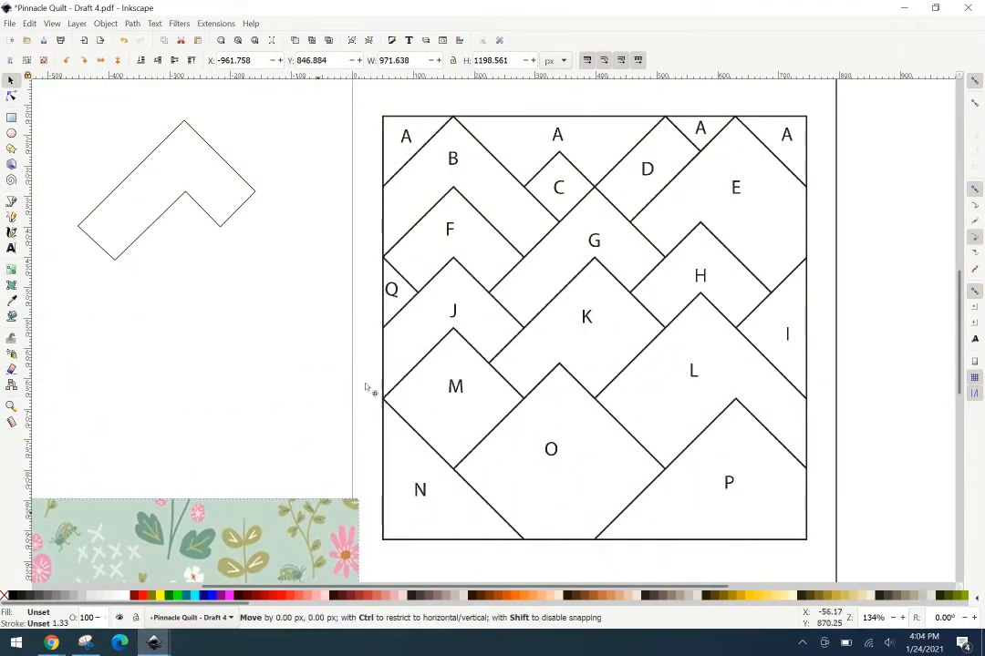
left_click_drag(365, 387, 488, 110)
left_click_drag(485, 224, 231, 516)
left_click_drag(165, 576, 457, 163)
left_click_drag(333, 147, 343, 312)
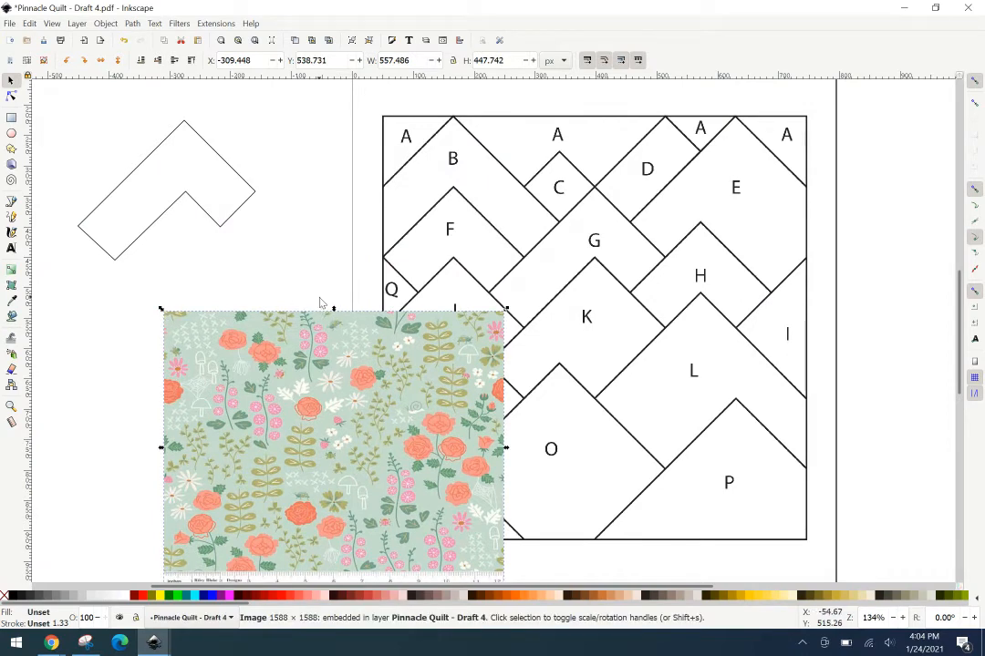
left_click(326, 329)
left_click_drag(163, 309, 248, 362)
left_click_drag(329, 440, 142, 336)
- Place the section G outline over the middle of the fabric image and raise it above the image
left_click(247, 185)
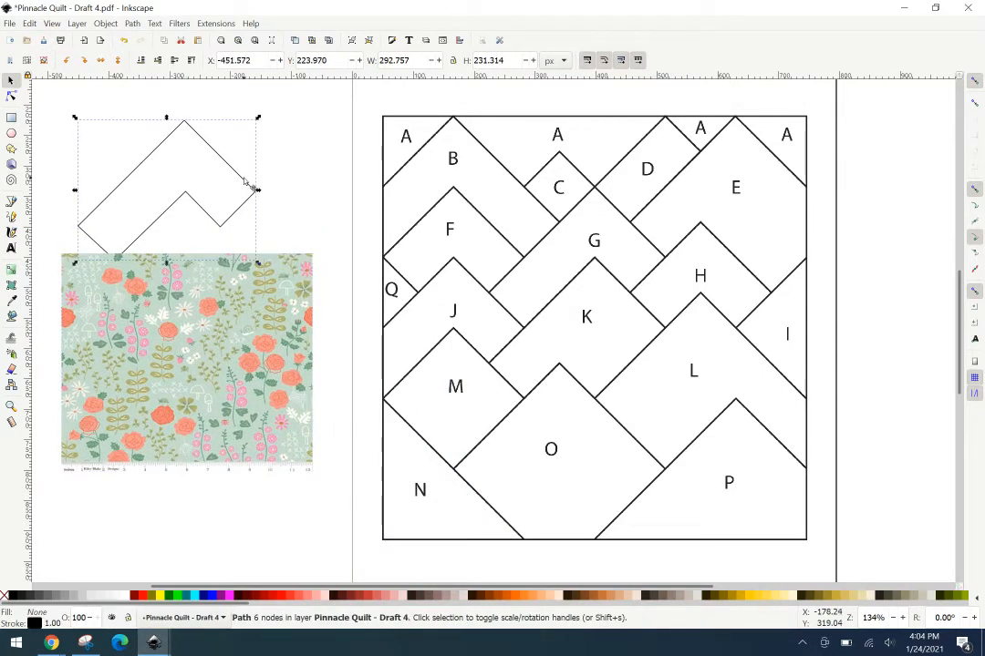
left_click_drag(246, 185, 264, 353)
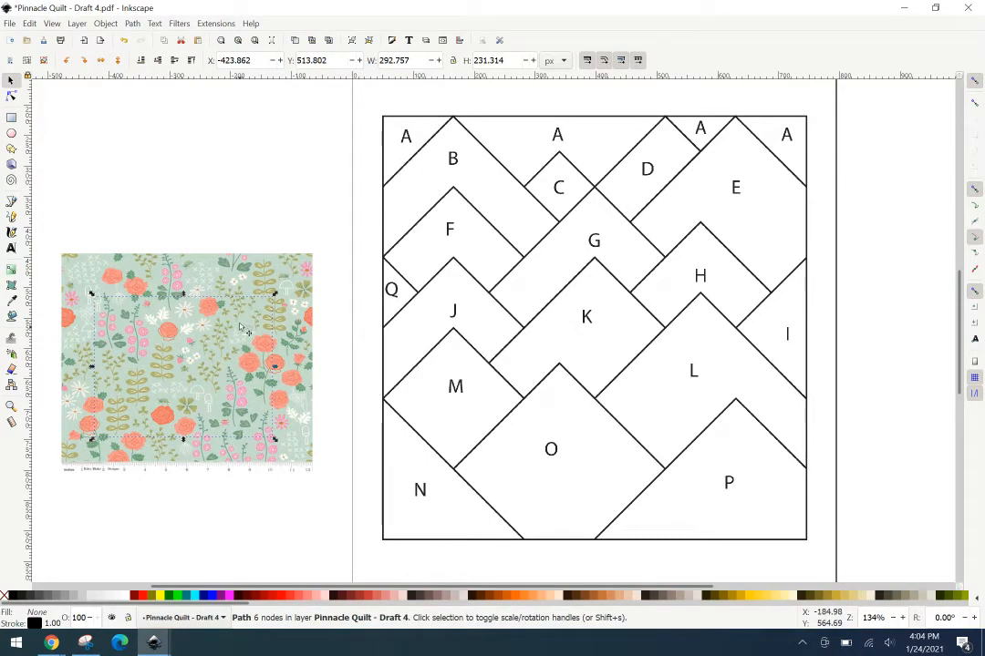
left_click(178, 64)
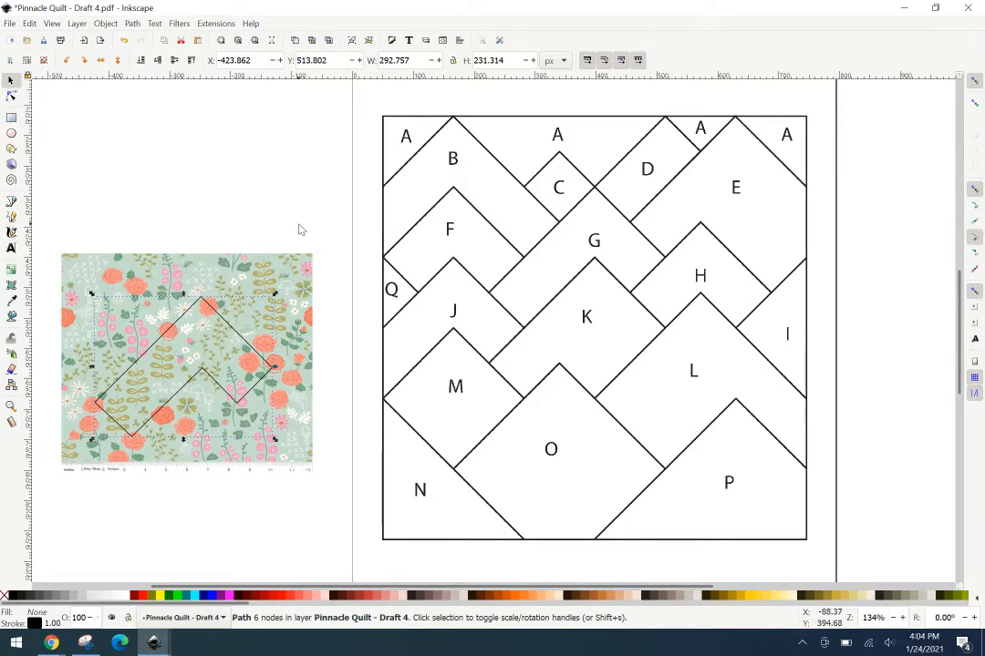
- Clip the fabric image to the section G outline and move the clipped piece onto section G of the quilt diagram
left_click(278, 283, "shift")
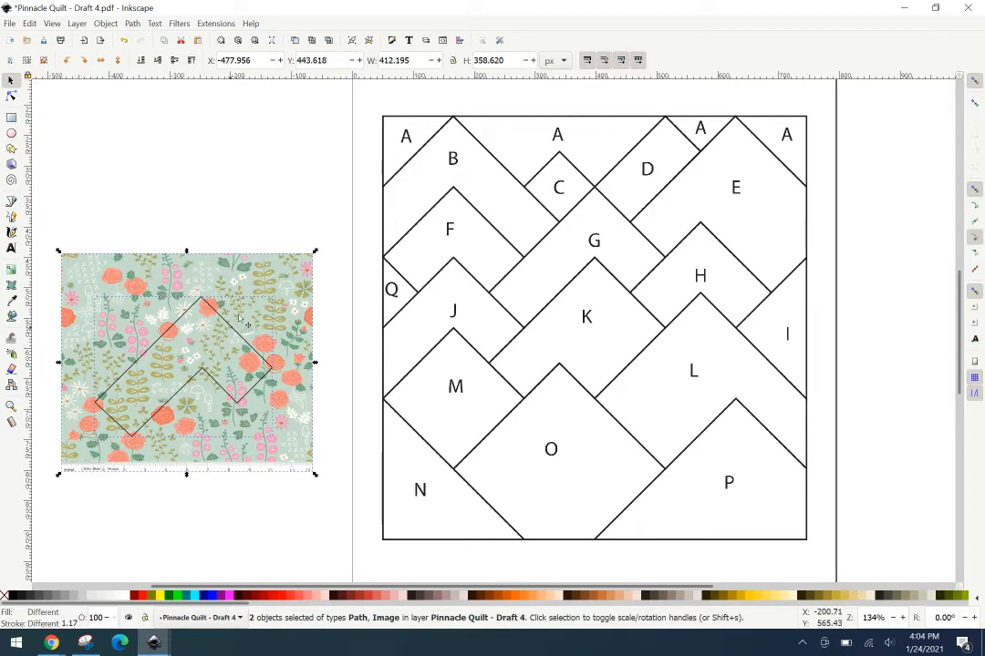
left_click(288, 200)
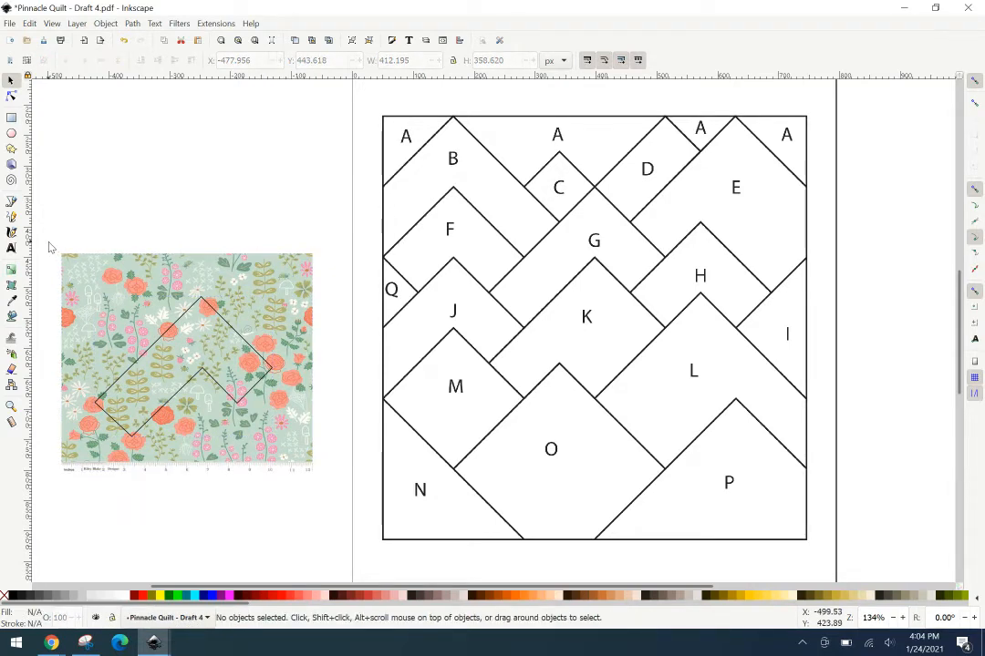
left_click_drag(46, 239, 336, 506)
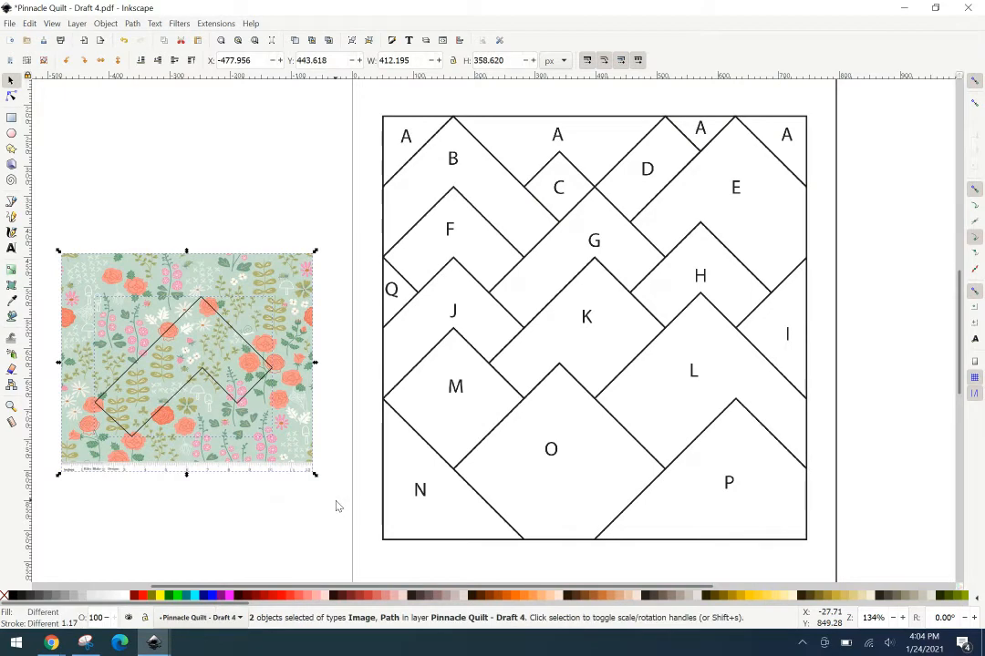
right_click(292, 281)
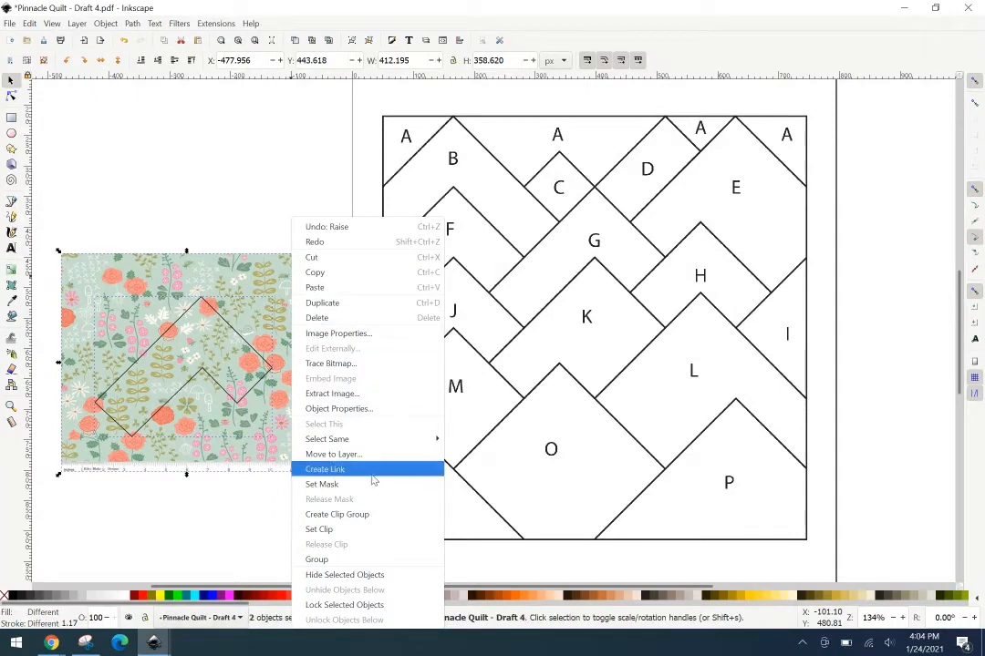
left_click(382, 534)
left_click(223, 504)
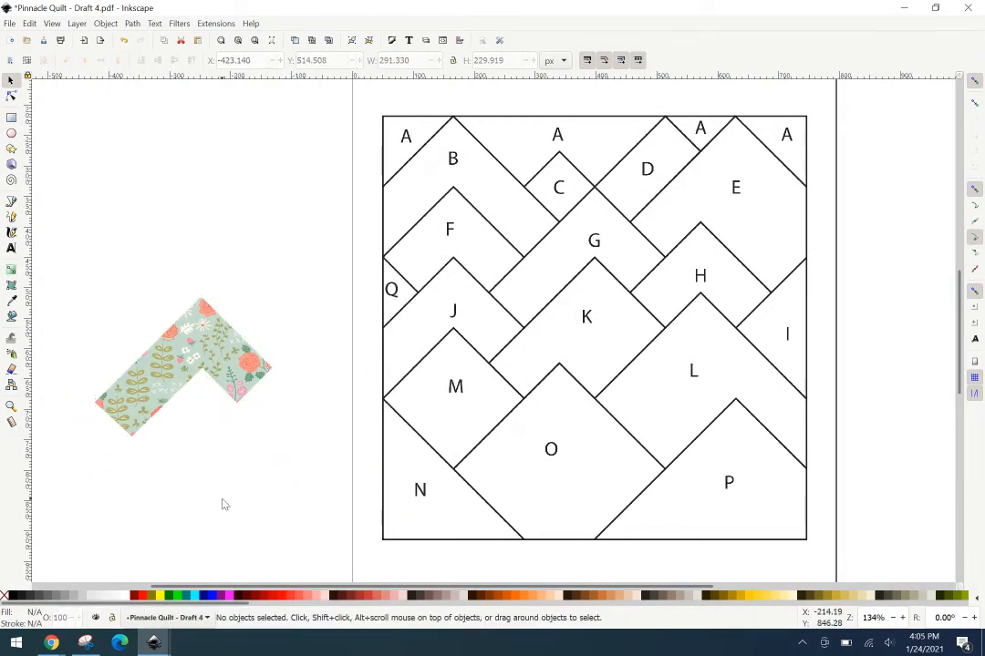
left_click_drag(231, 343, 623, 235)
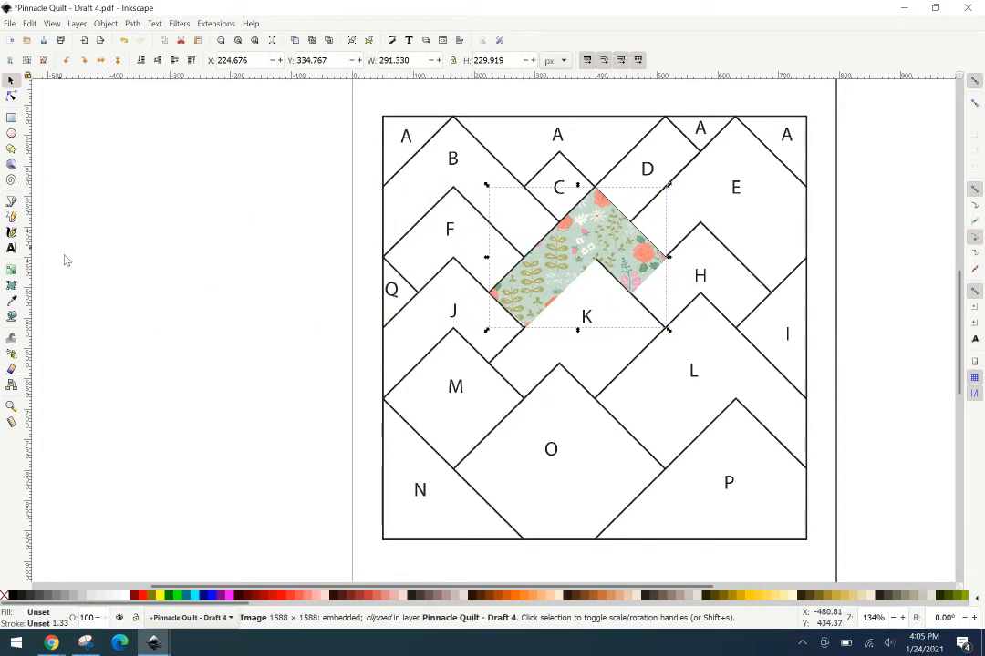
left_click(283, 290)
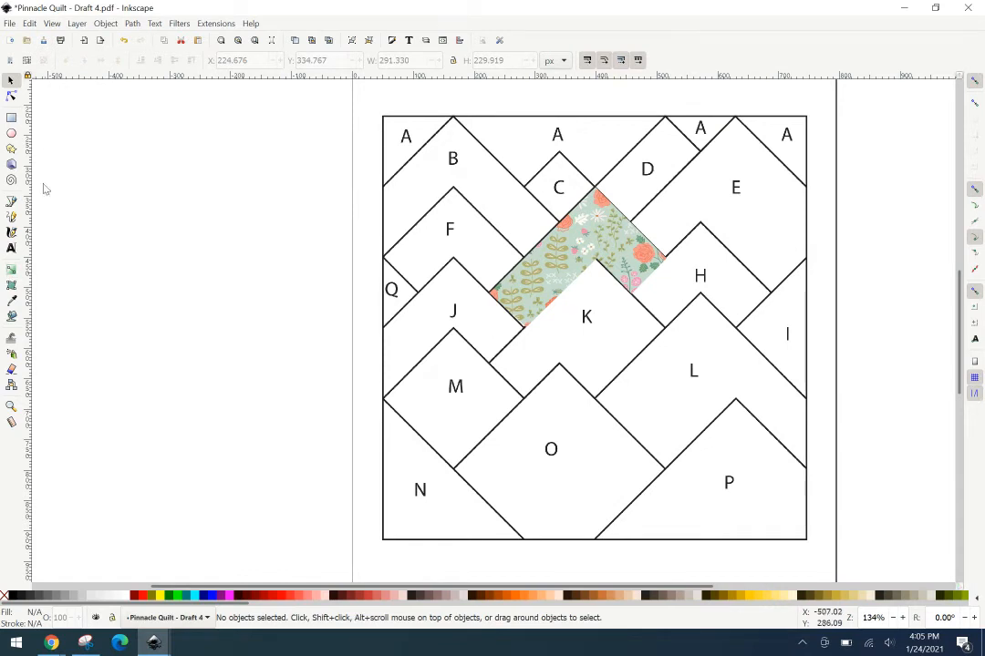
- Trace section B of the quilt diagram as a closed straight-line path with the Bezier tool, following its six corners
left_click(11, 406)
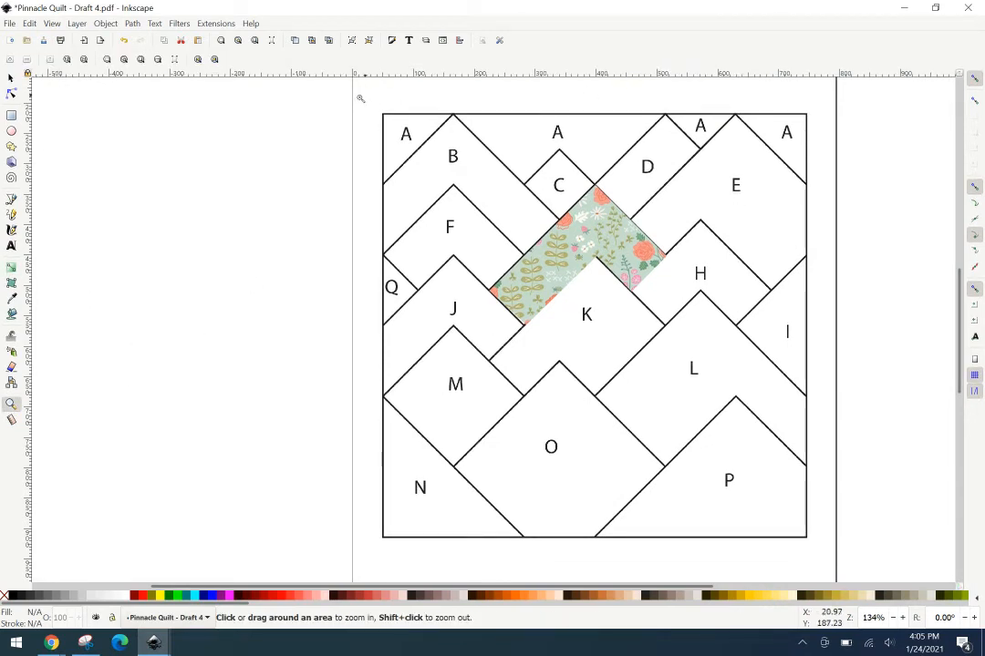
left_click_drag(360, 99, 569, 288)
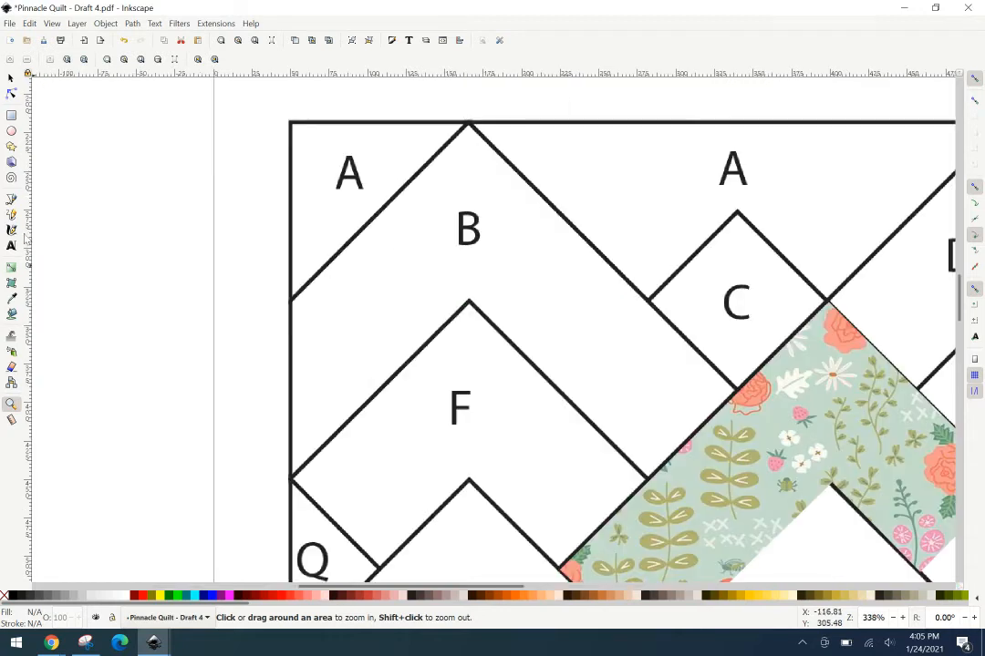
left_click(11, 200)
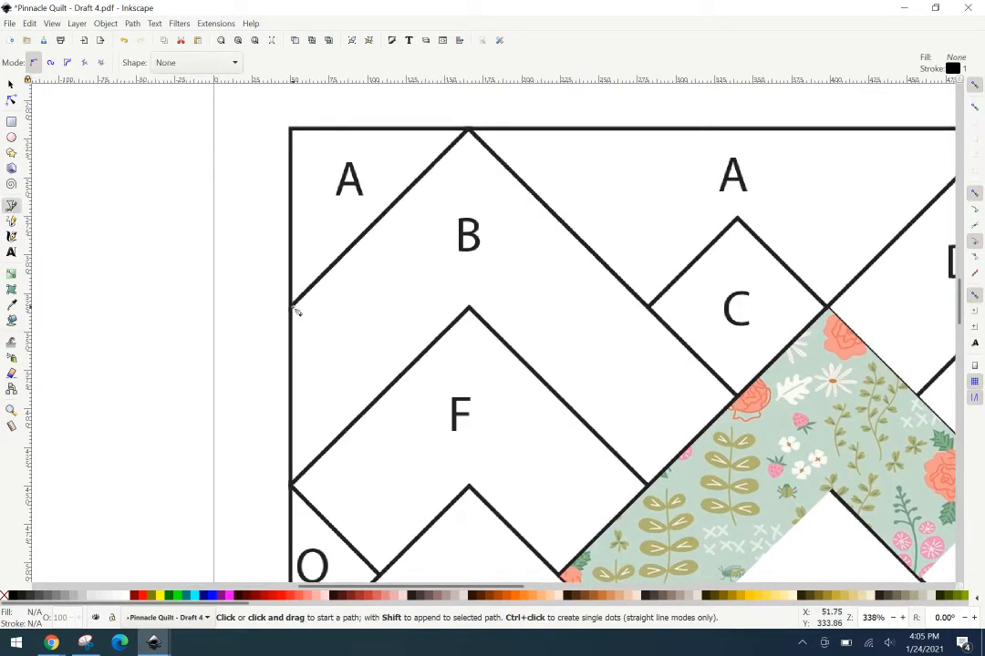
left_click(293, 309)
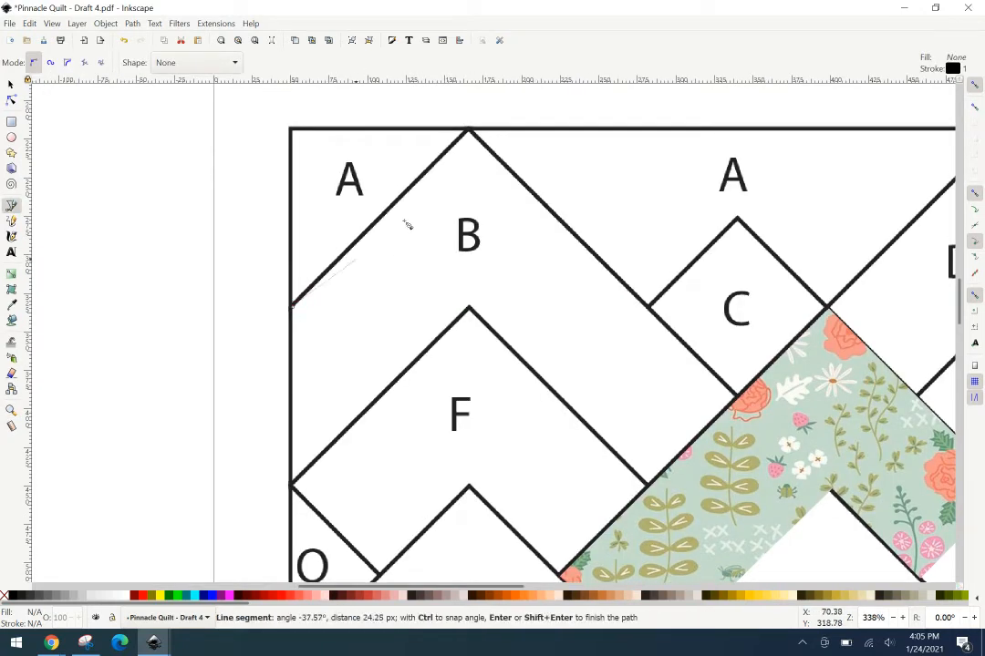
left_click(468, 131)
left_click(736, 395)
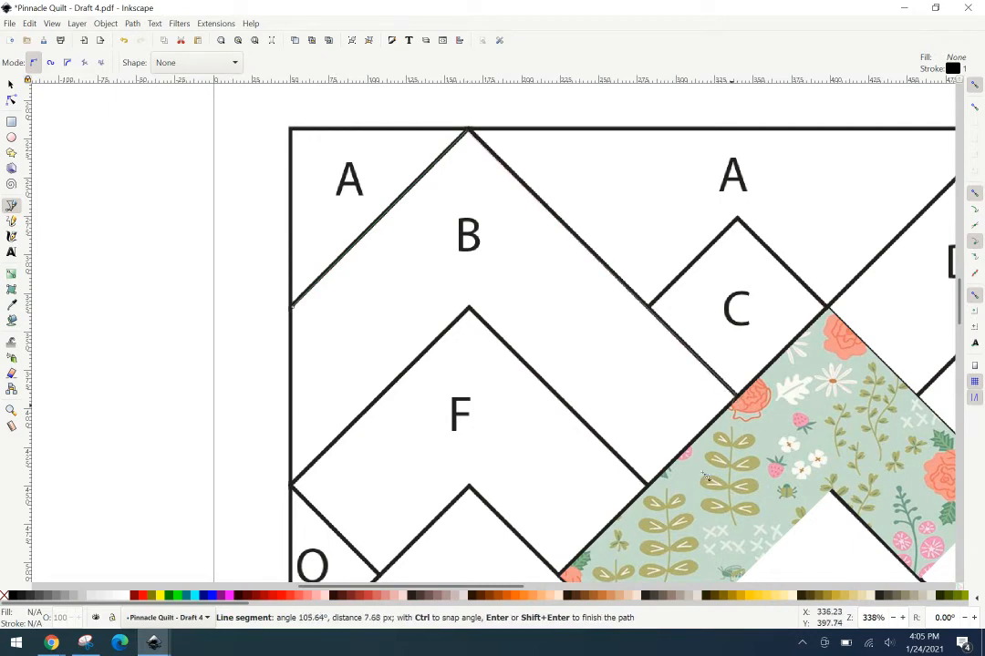
left_click(649, 484)
left_click(469, 310)
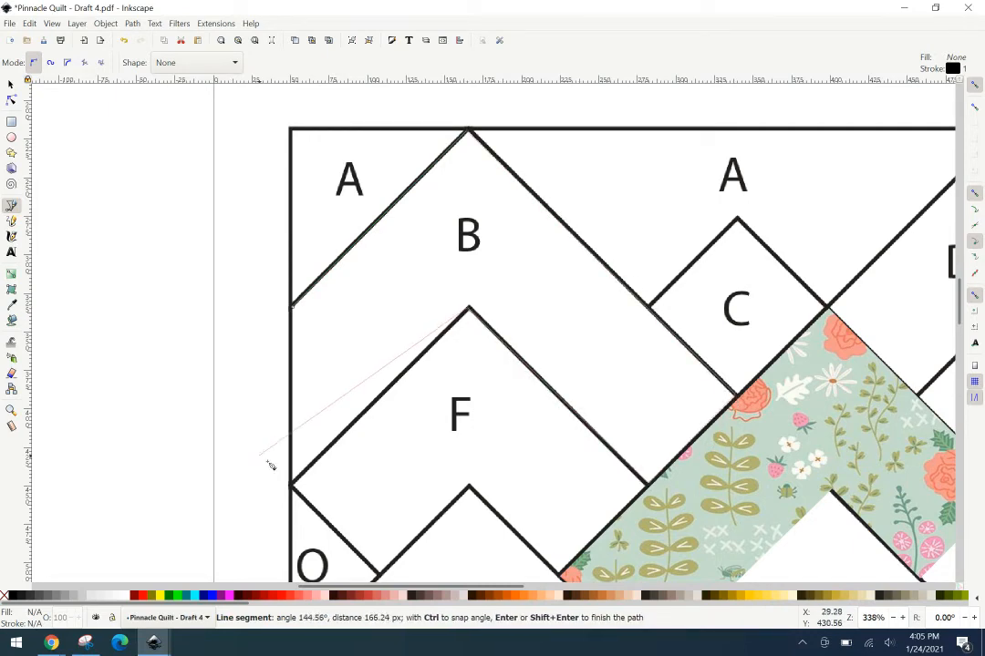
left_click(291, 486)
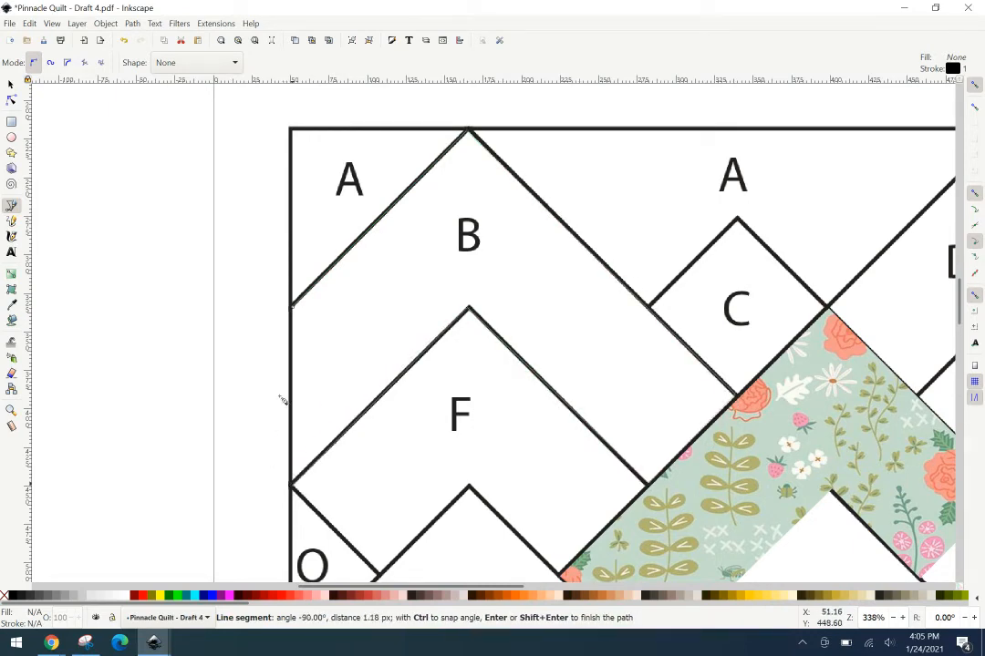
left_click(294, 309)
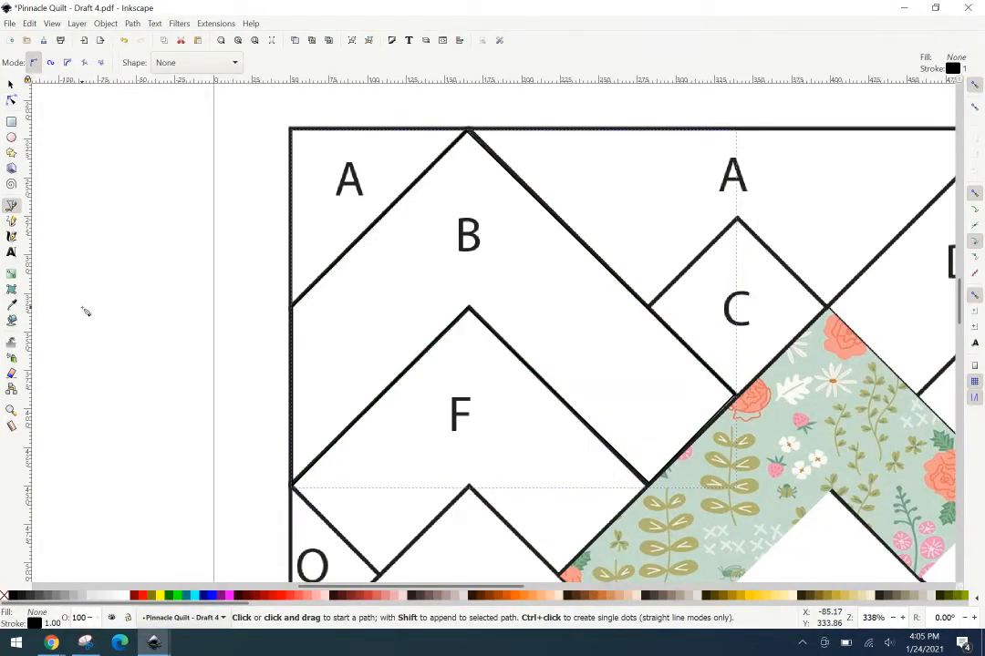
left_click(152, 289)
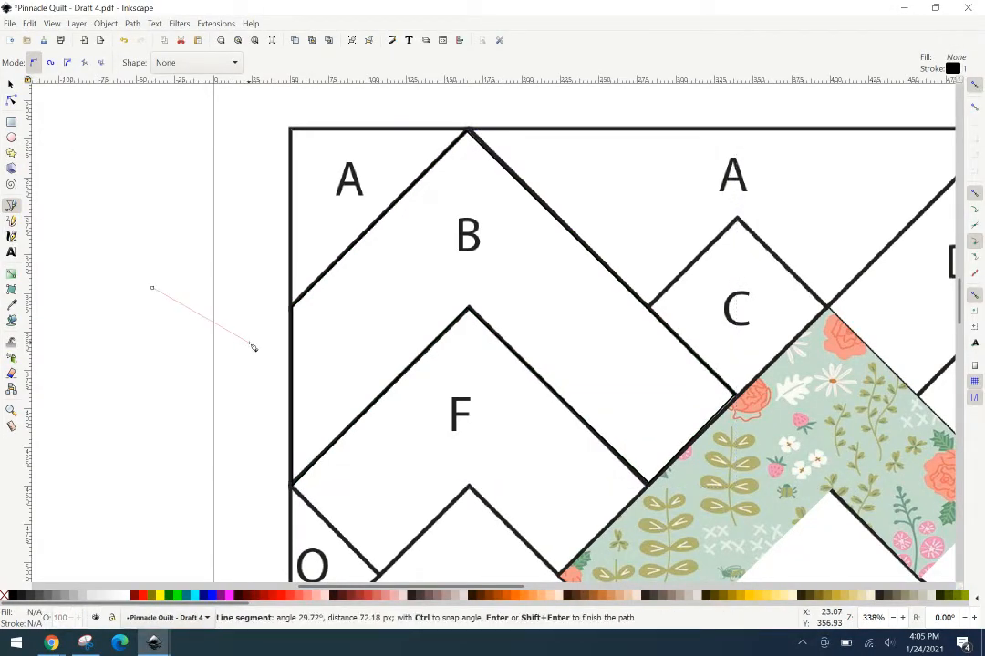
- Move the traced section B outline off the quilt diagram onto the empty canvas beside the page
key("1")
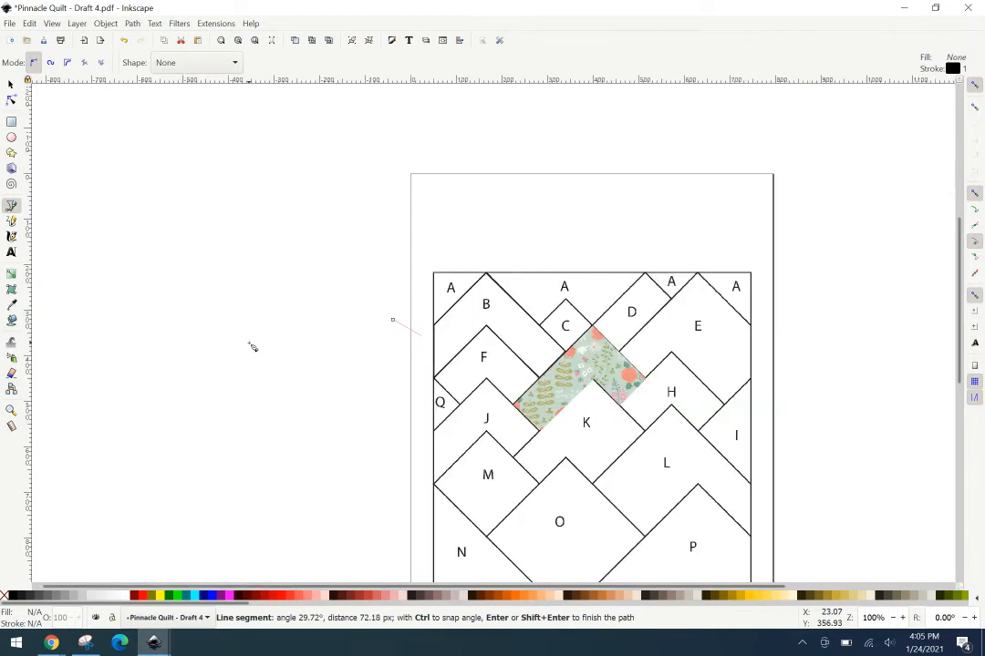
left_click(11, 86)
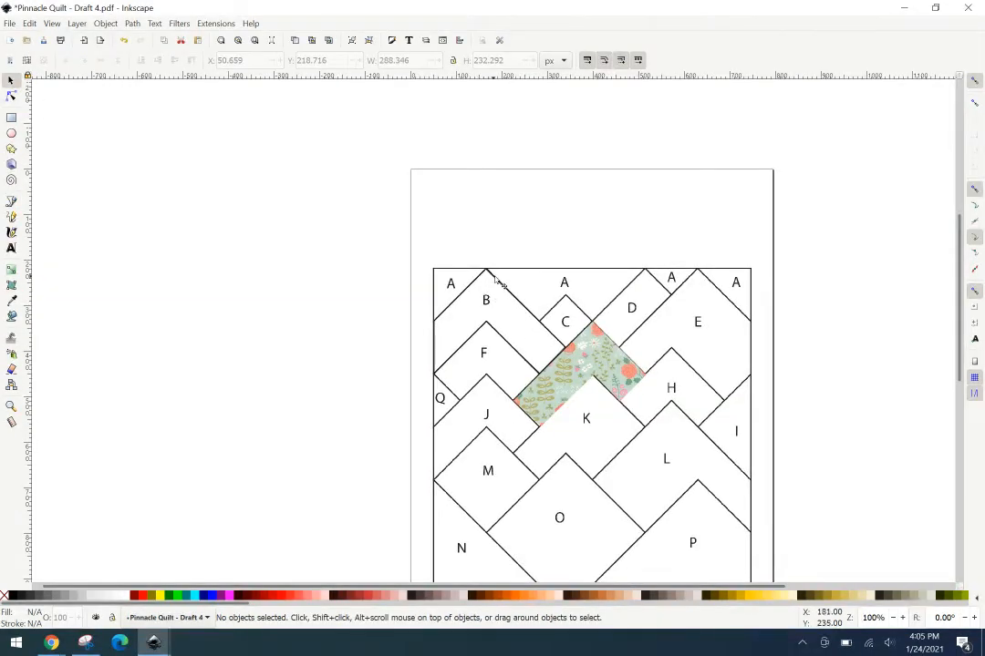
left_click(512, 321)
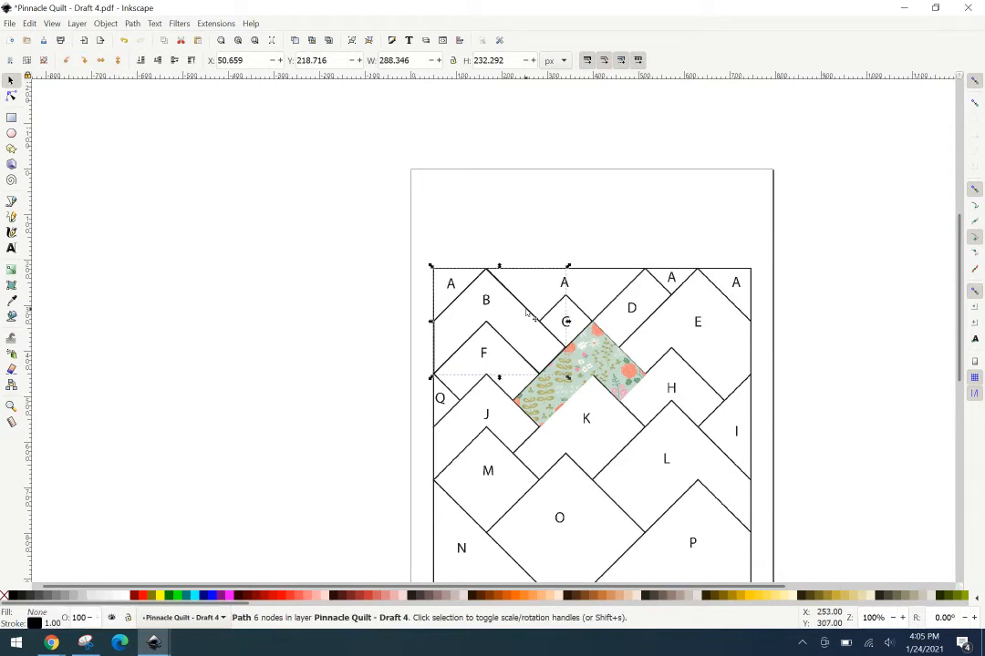
left_click_drag(527, 313, 271, 204)
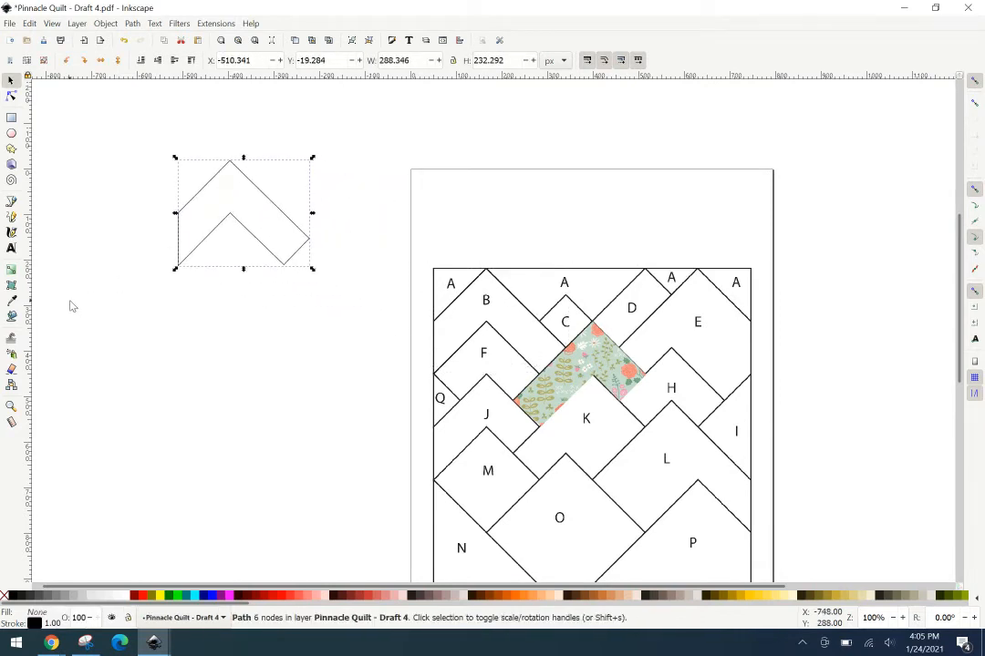
left_click(100, 121)
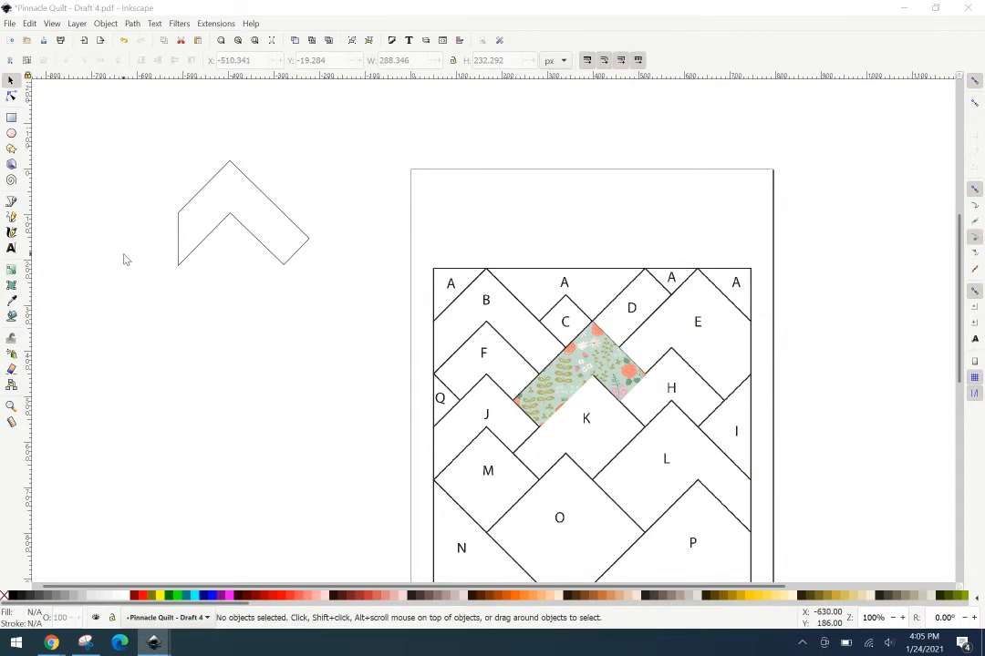
- Import the fabric image main hot pink.jpg into the drawing
key("ctrl+i")
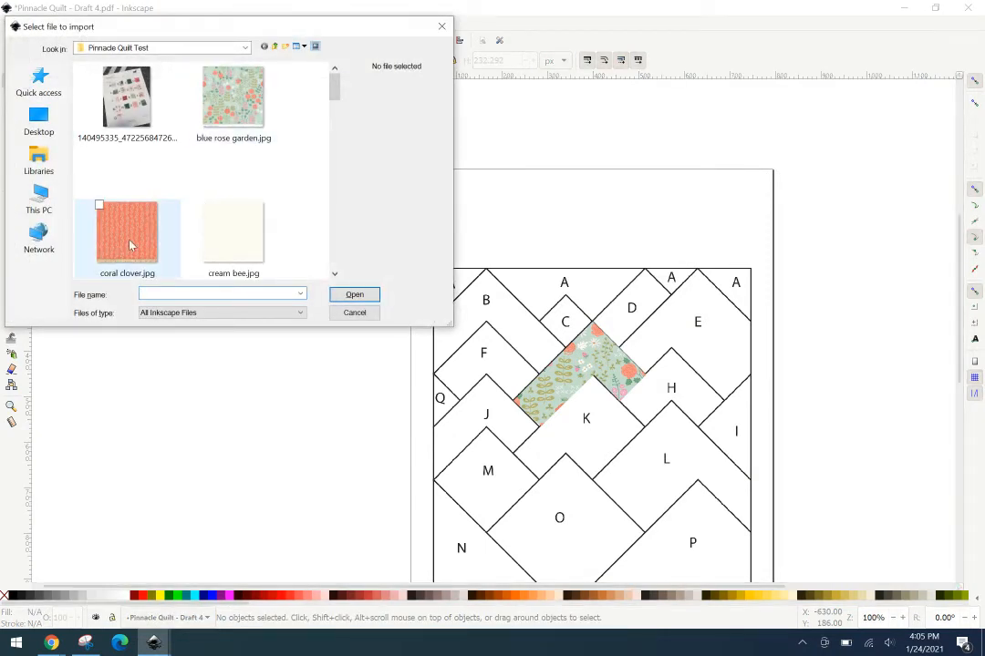
scroll(266, 215, "down", 2)
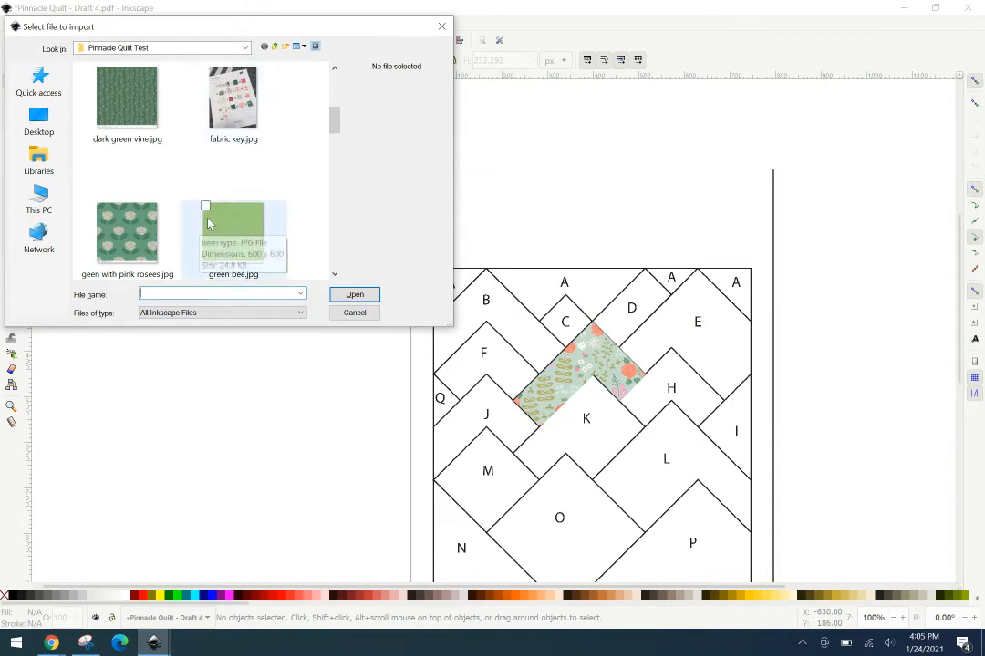
scroll(183, 196, "down", 2)
left_click(126, 233)
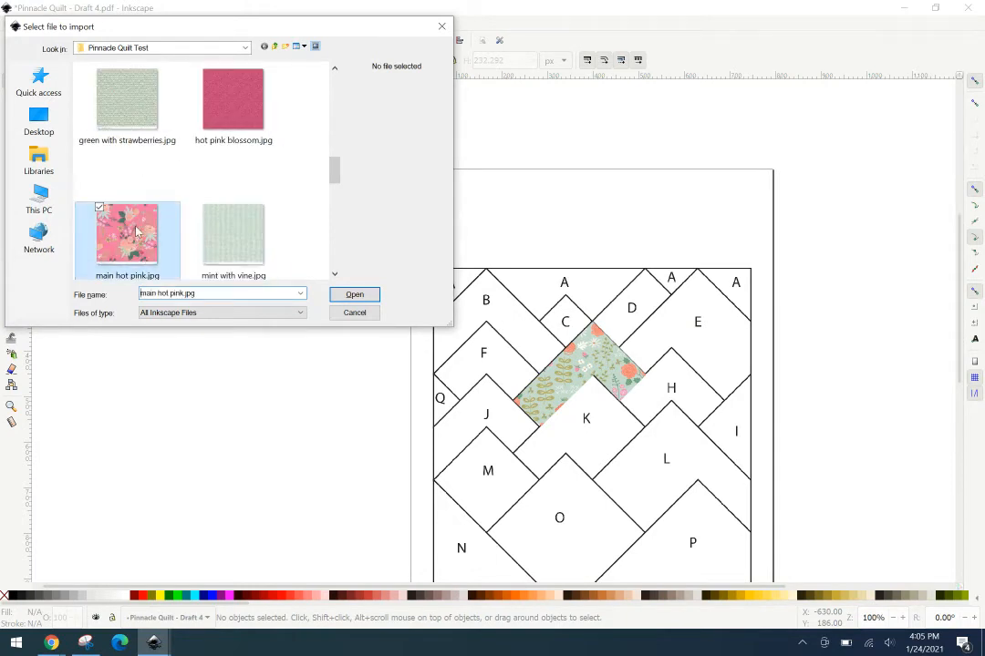
left_click(361, 294)
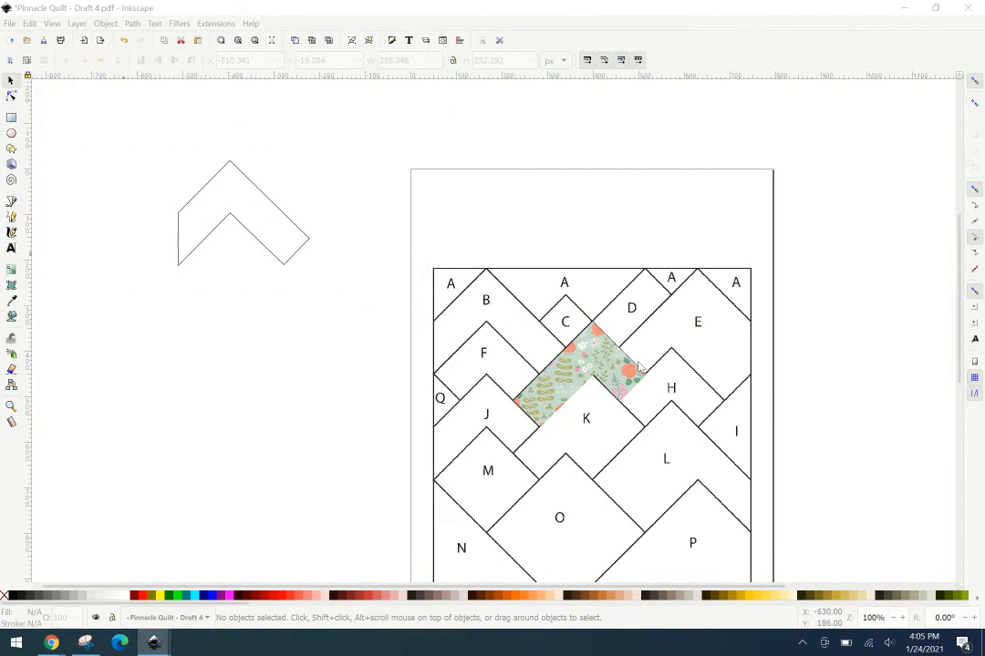
left_click(572, 404)
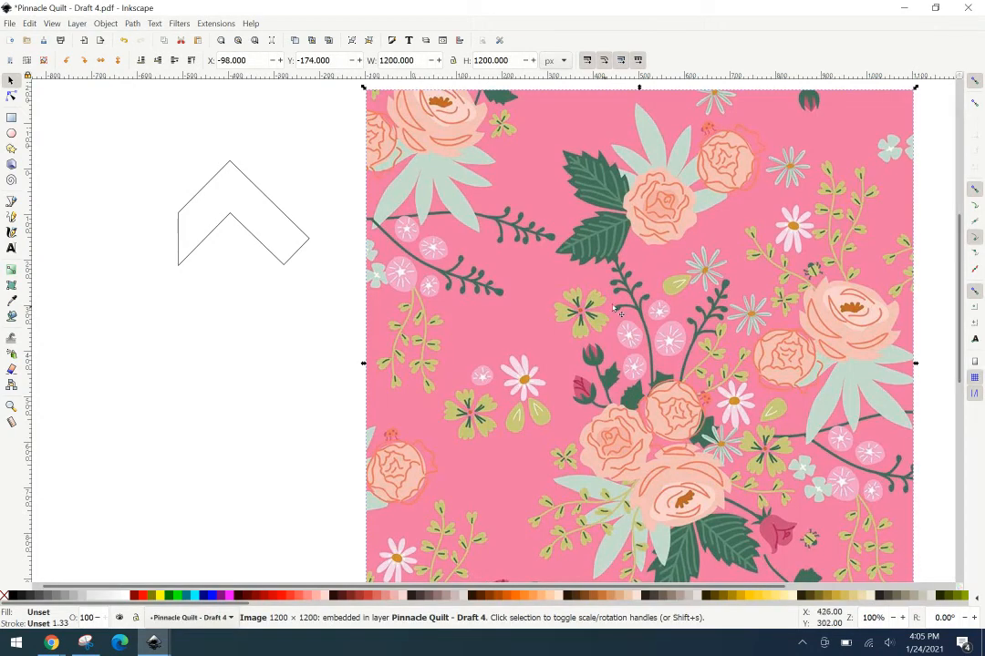
- Shrink the hot pink fabric image to about 446 by 413 px, place it over the section B outline and lower it beneath the outline
left_click_drag(913, 88, 292, 275)
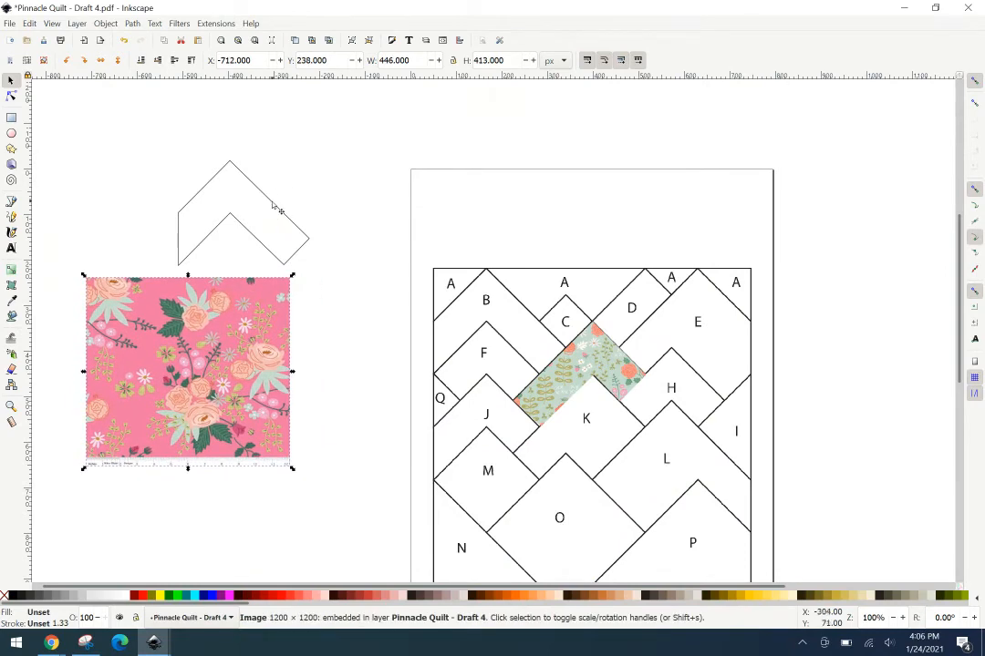
left_click_drag(249, 365, 304, 221)
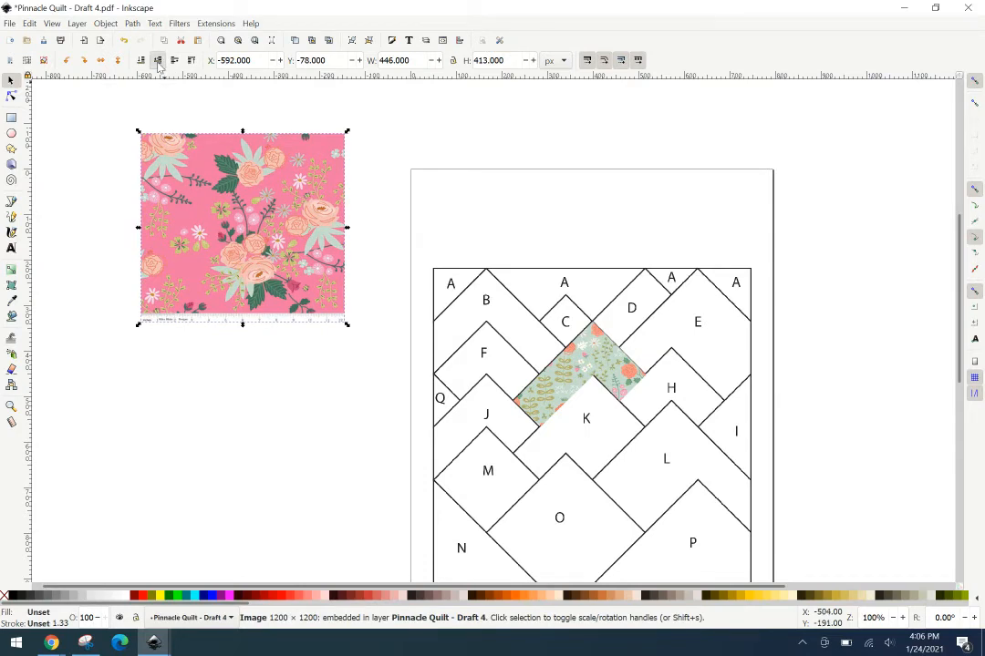
left_click(158, 60)
left_click(366, 317)
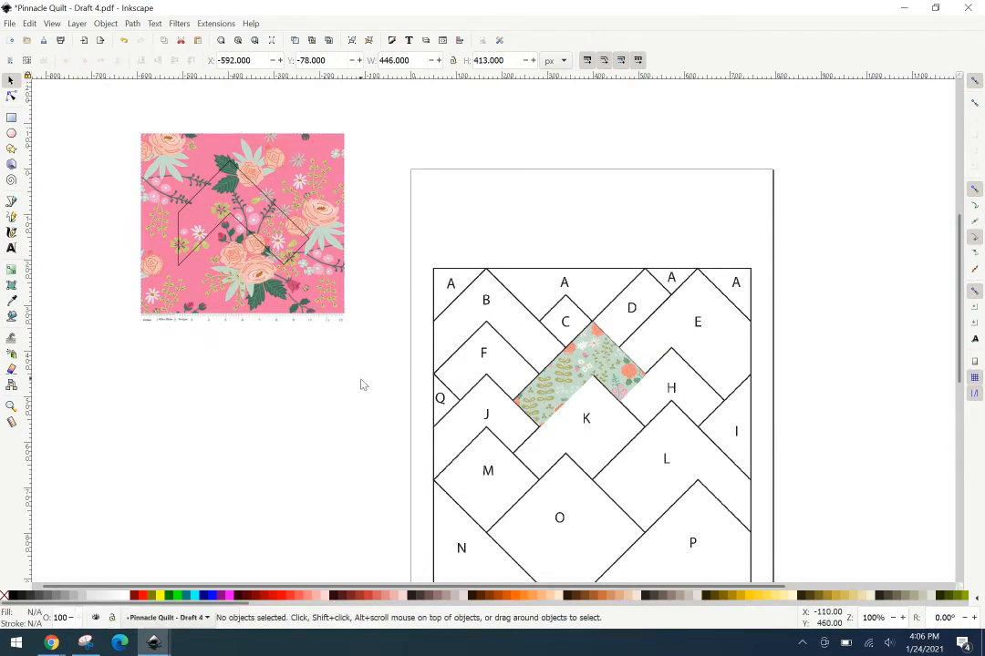
- Clip the hot pink fabric to the section B outline and move the clipped piece onto section B of the quilt diagram
left_click_drag(373, 357, 116, 113)
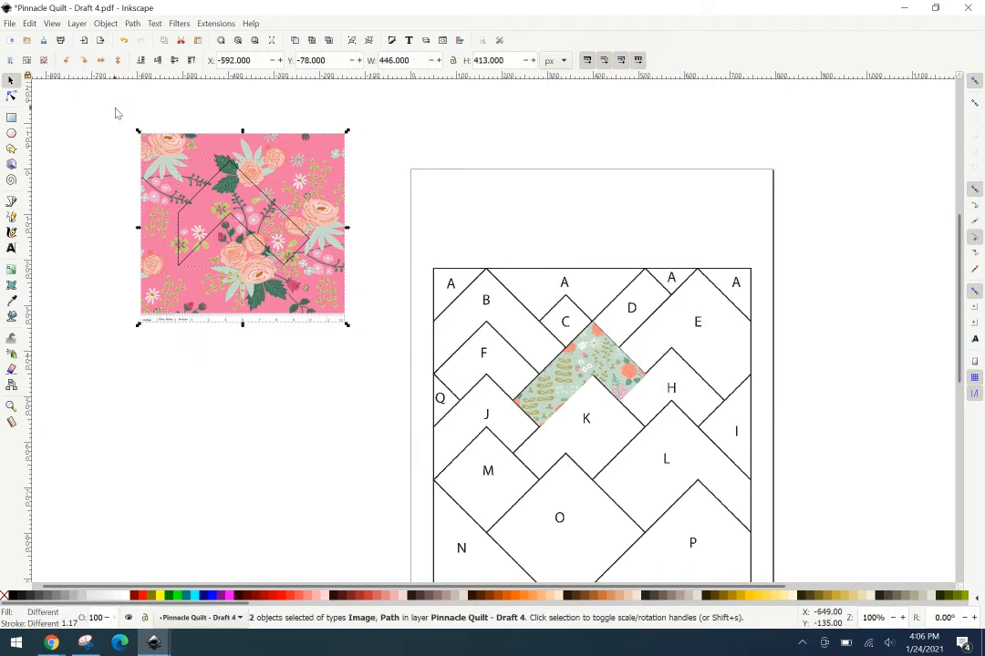
right_click(290, 193)
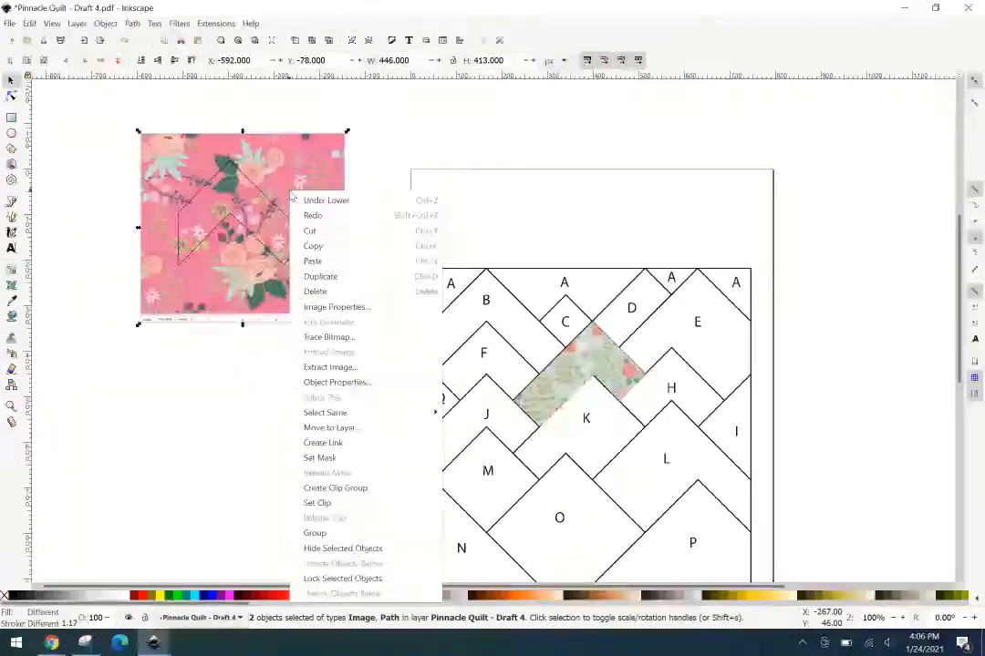
left_click(386, 507)
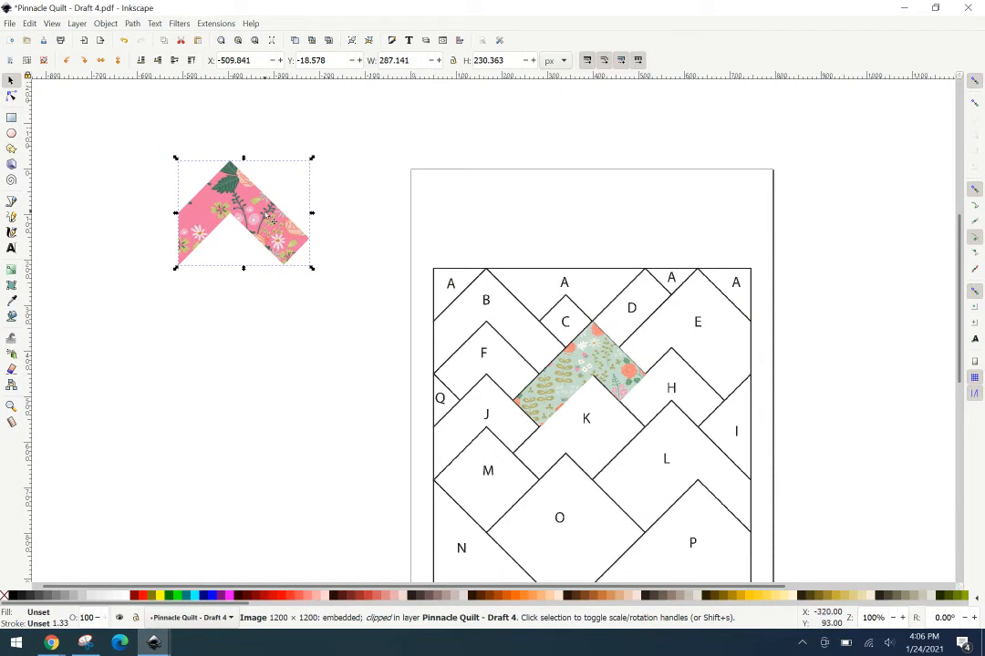
left_click_drag(272, 221, 535, 323)
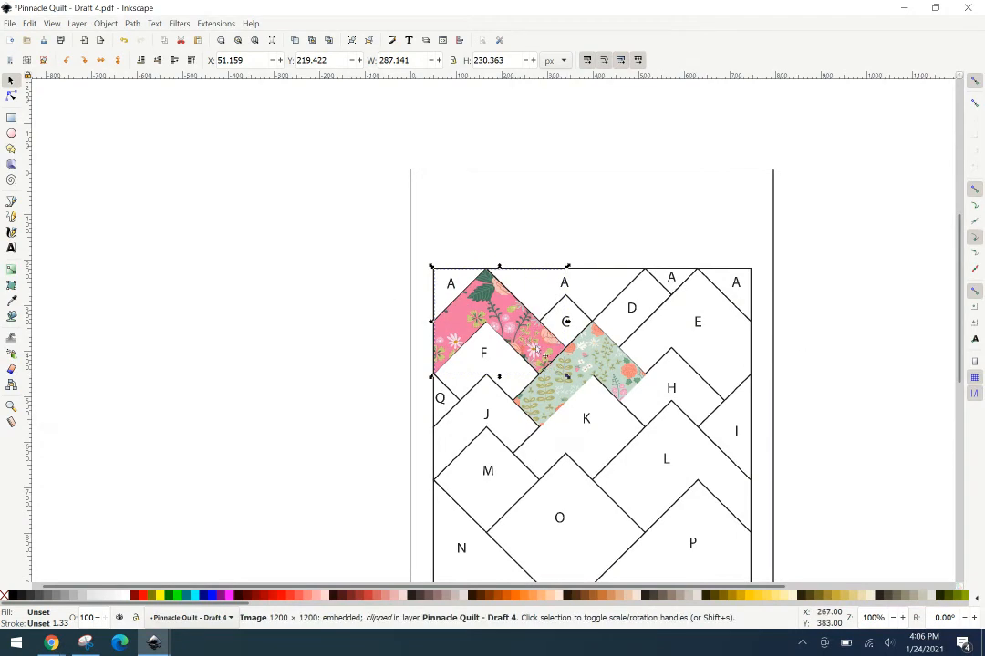
- Move both clipped pieces off the quilt diagram, then free the green fabric from the section G outline by releasing its clip
left_click_drag(536, 343, 295, 209)
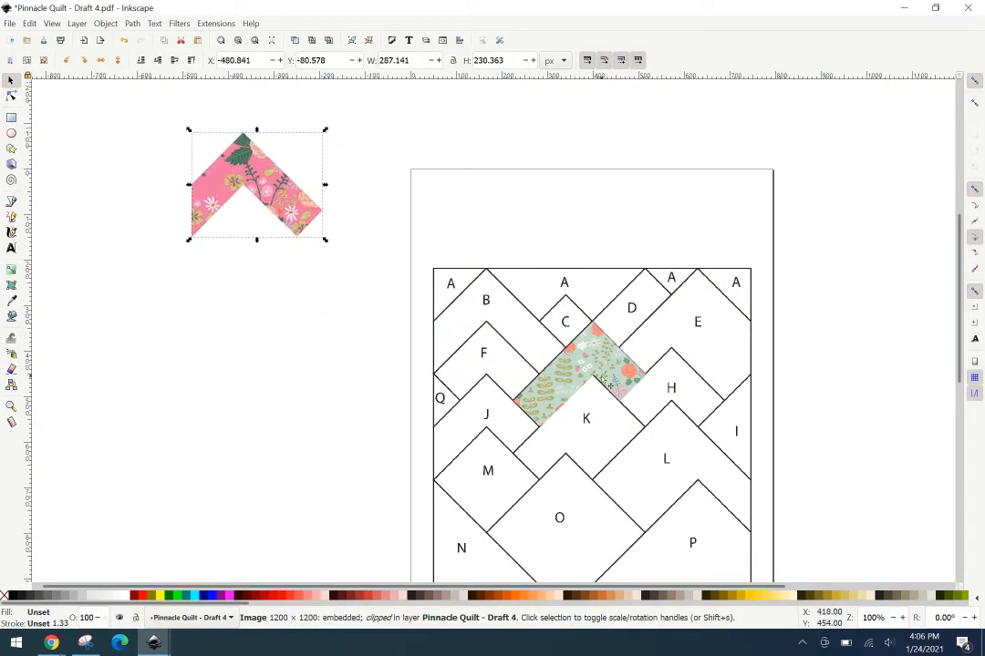
left_click_drag(545, 390, 217, 433)
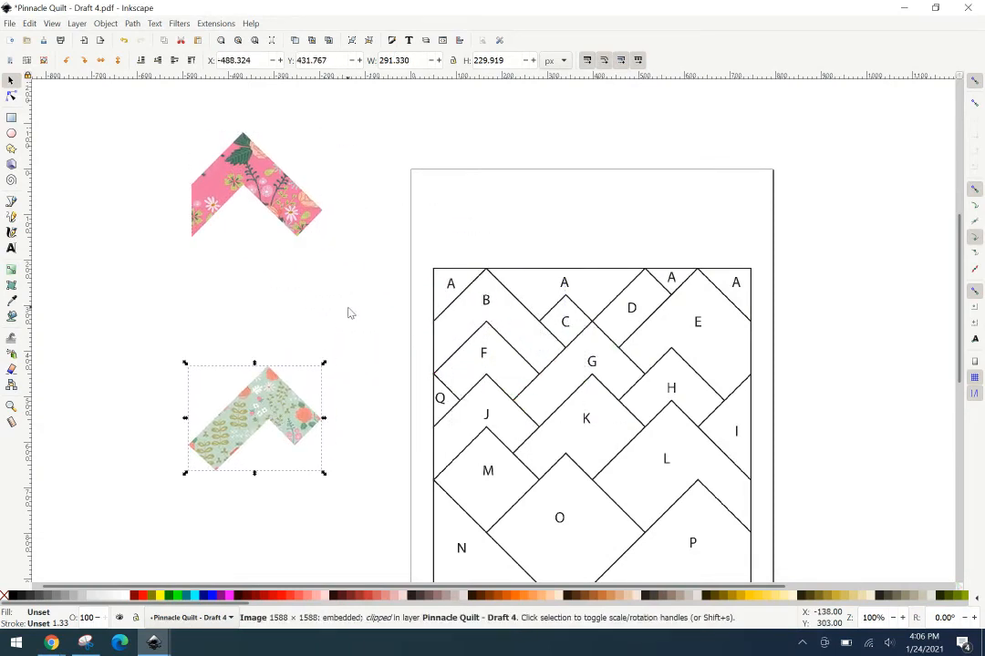
right_click(274, 397)
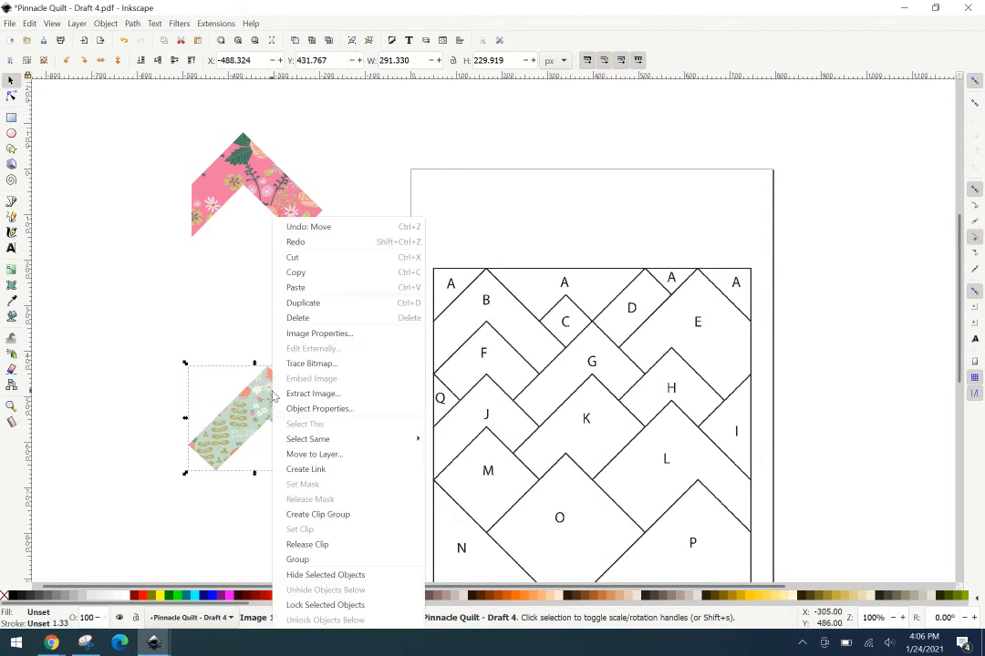
left_click(309, 544)
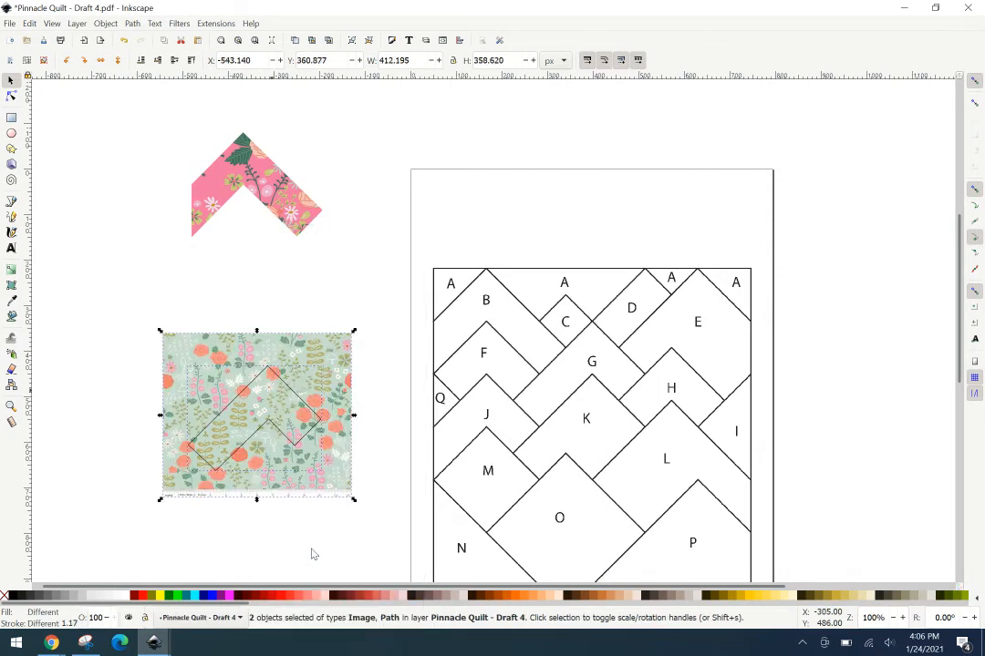
left_click(392, 479)
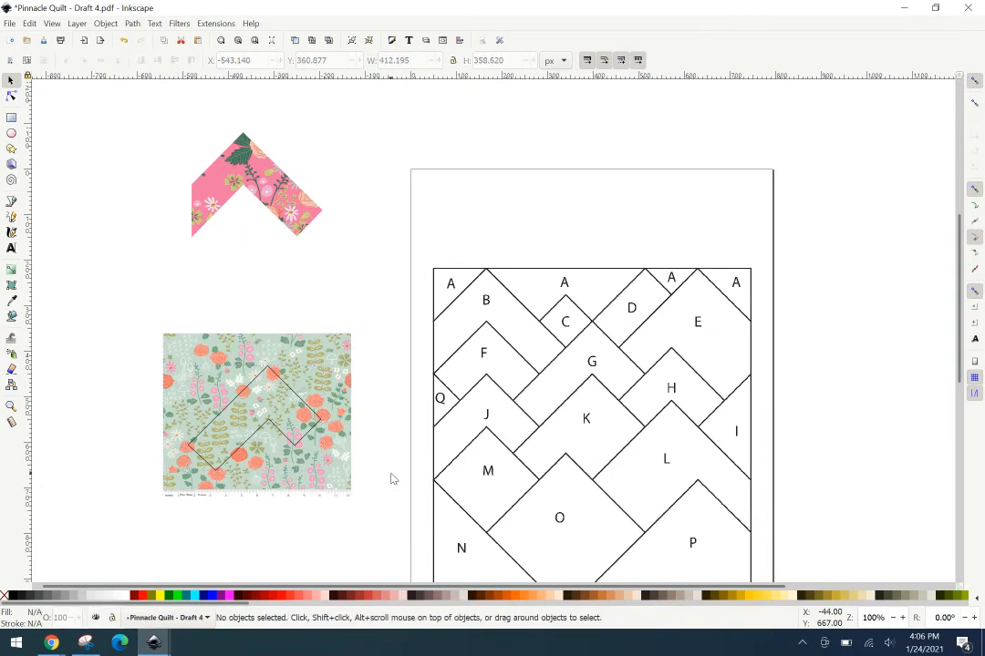
left_click_drag(345, 355, 212, 254)
- Release the clip on the hot pink piece and separate the fabric from its outline, placing the section B outline below the section G outline
left_click(293, 202)
right_click(292, 202)
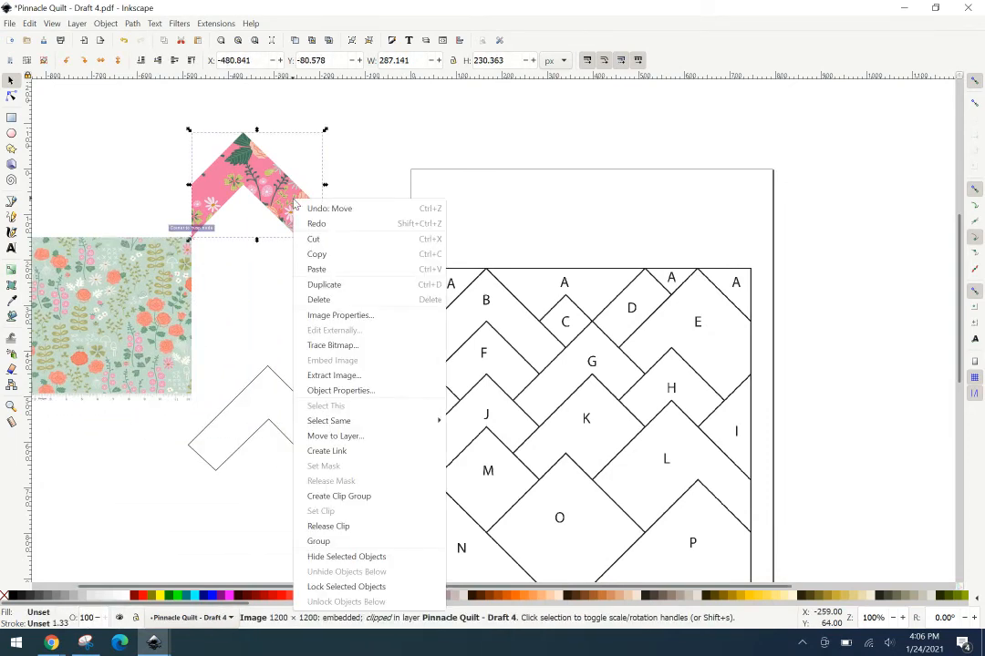
left_click(339, 526)
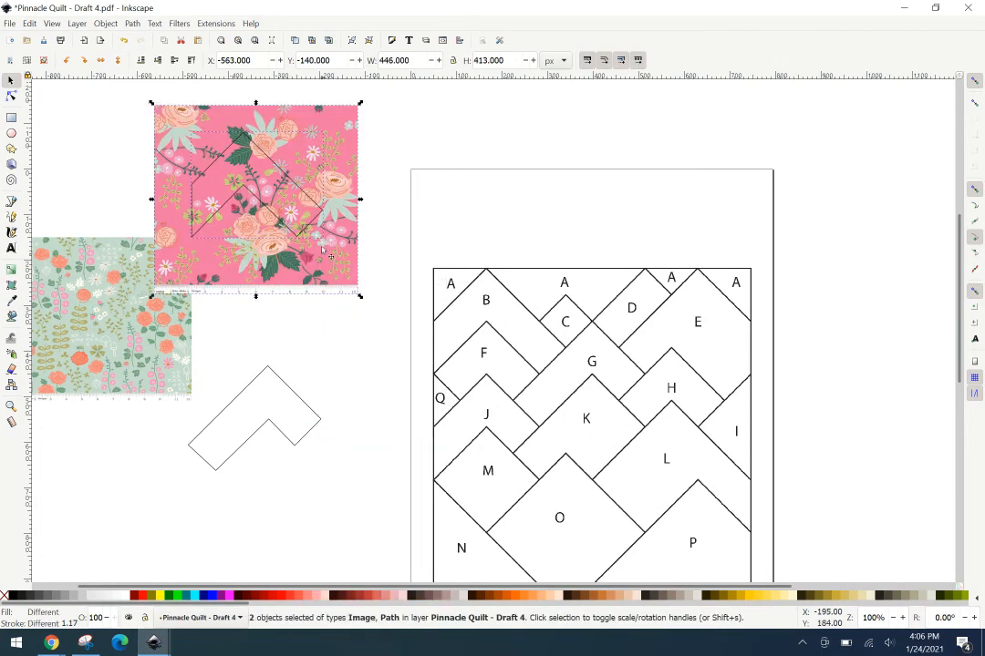
left_click_drag(311, 151, 333, 503)
key("Escape")
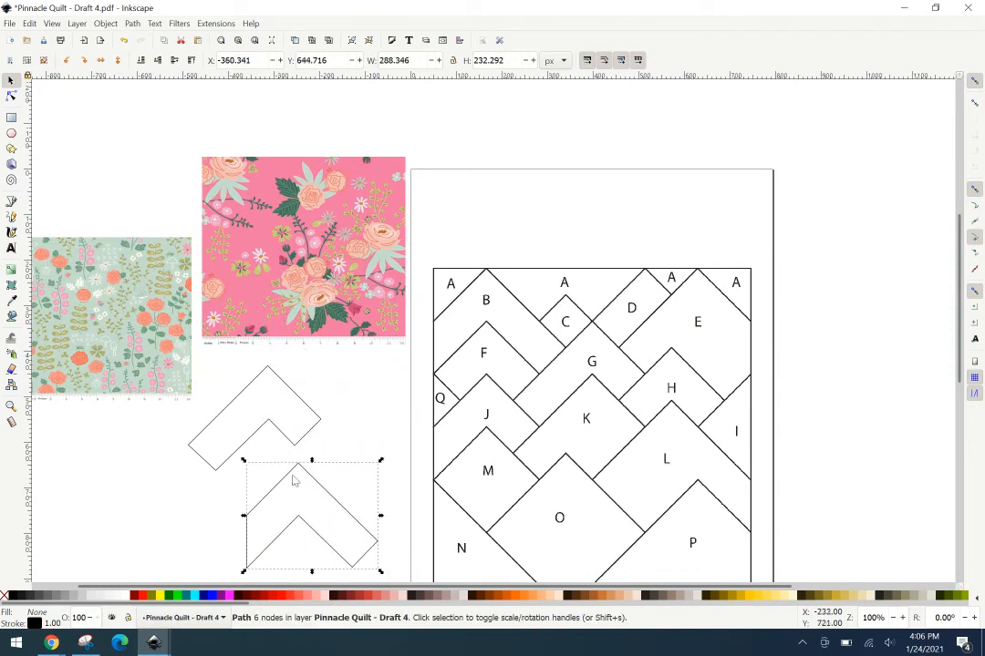
- Place the section G outline over the hot pink fabric image and raise it above the image
left_click_drag(220, 413, 287, 244)
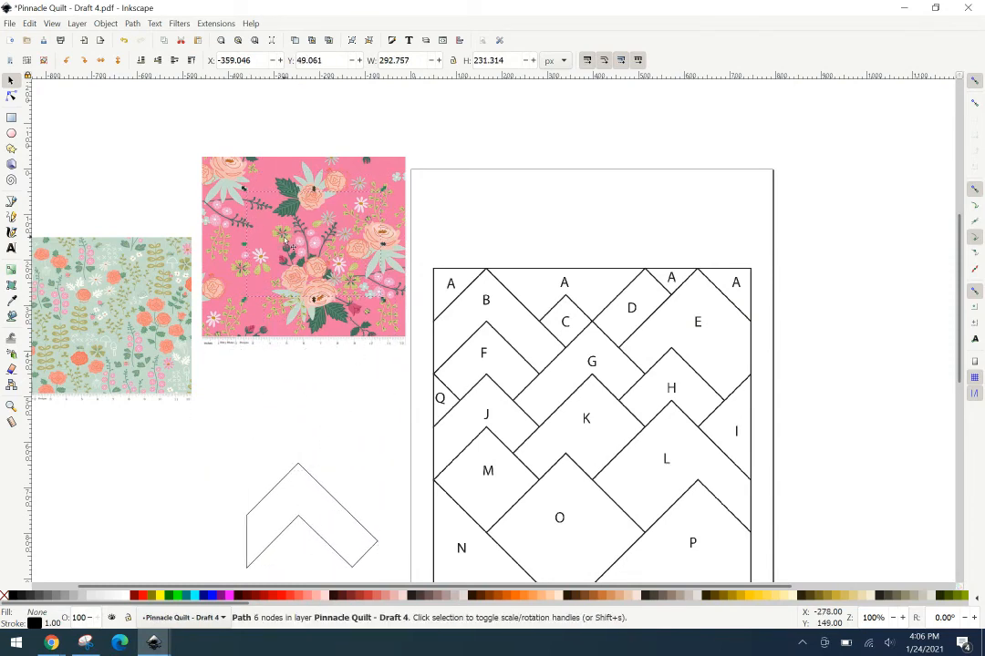
left_click(175, 60)
left_click(202, 137)
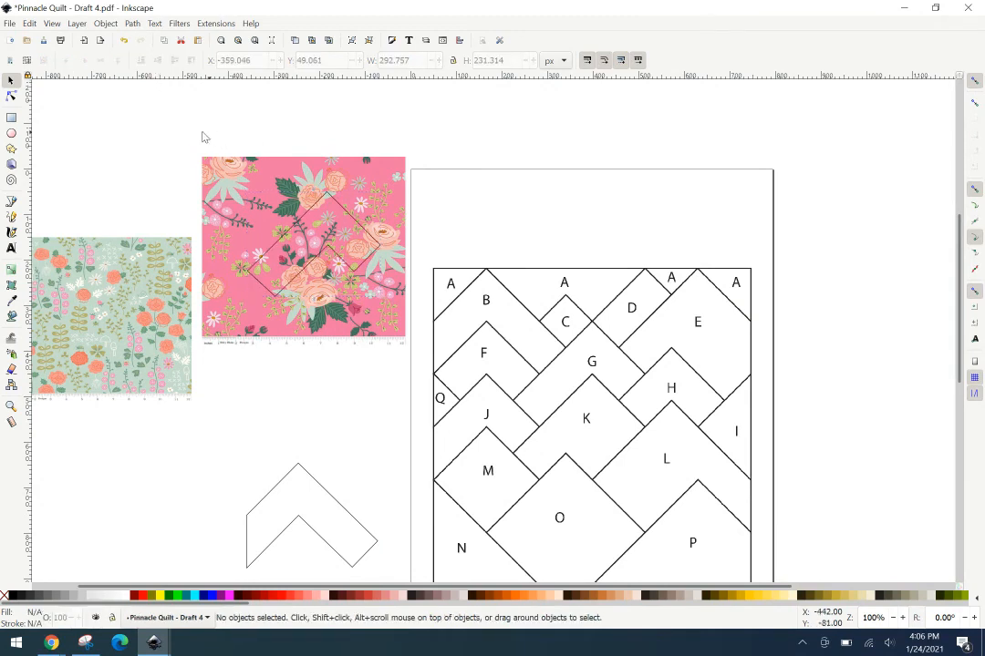
- Clip the hot pink fabric to the section G outline and move the clipped piece onto section G of the diagram
left_click_drag(197, 143, 404, 372)
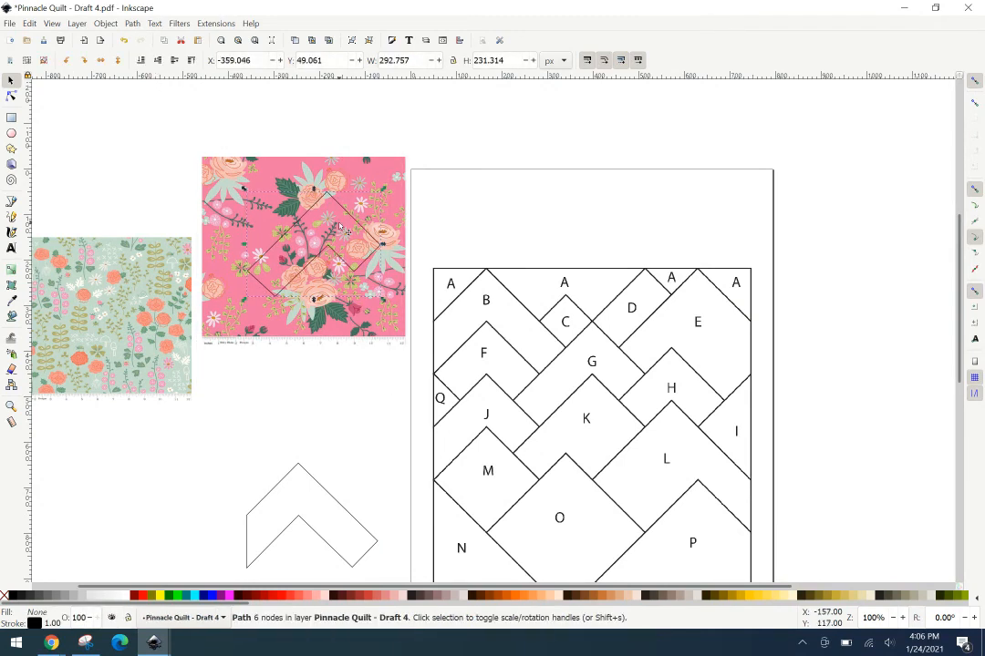
left_click(297, 173, "shift")
right_click(296, 171)
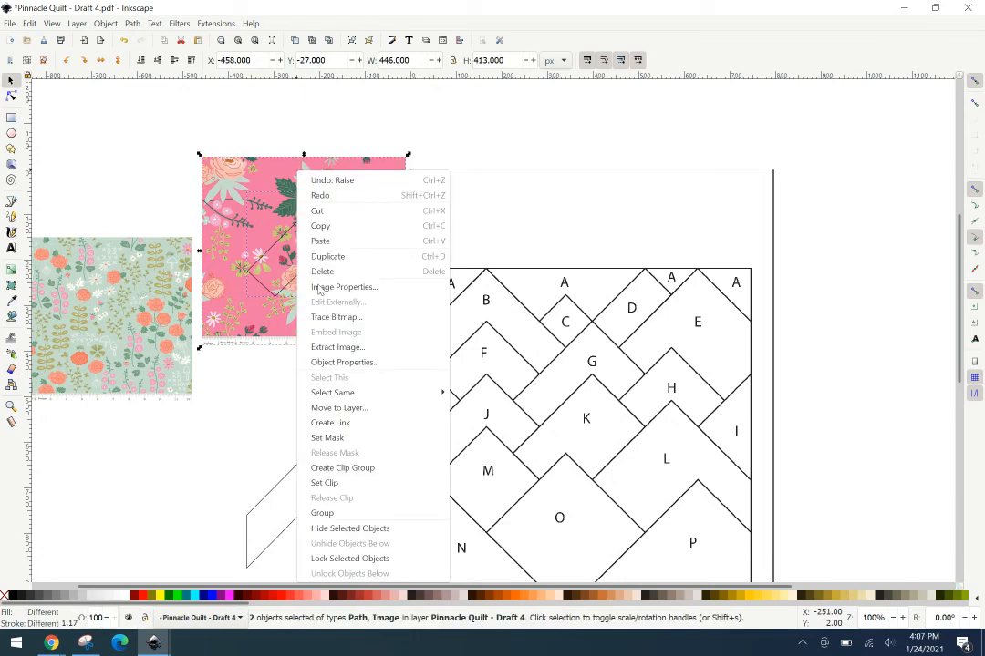
left_click(362, 485)
left_click_drag(324, 237, 587, 369)
- Position the green floral fabric image behind the section B outline so that it covers the whole shape
left_click_drag(144, 351, 294, 314)
left_click(266, 428)
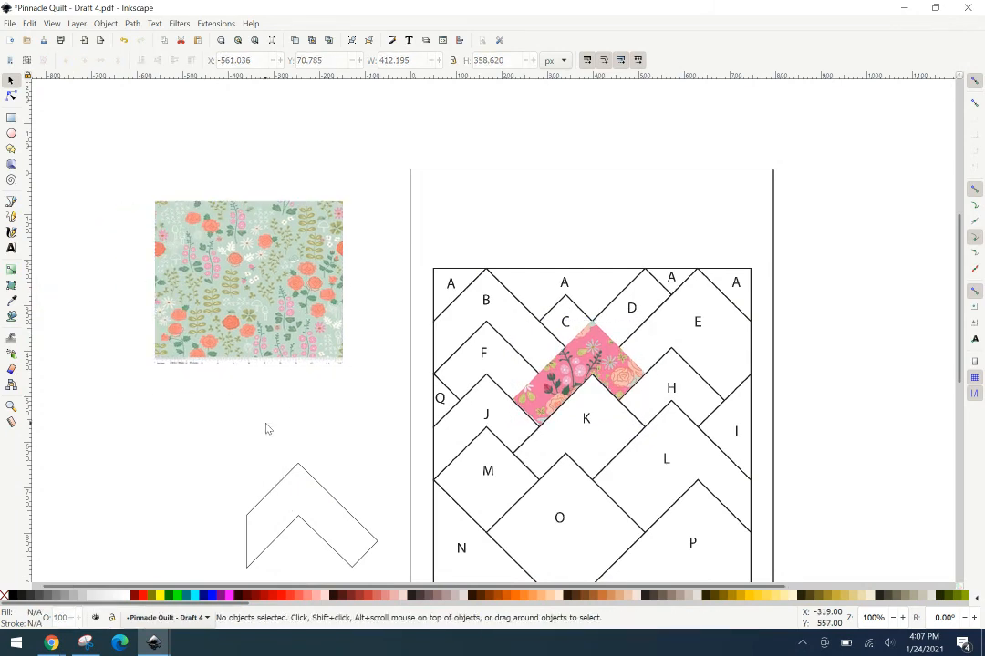
left_click_drag(253, 347, 310, 575)
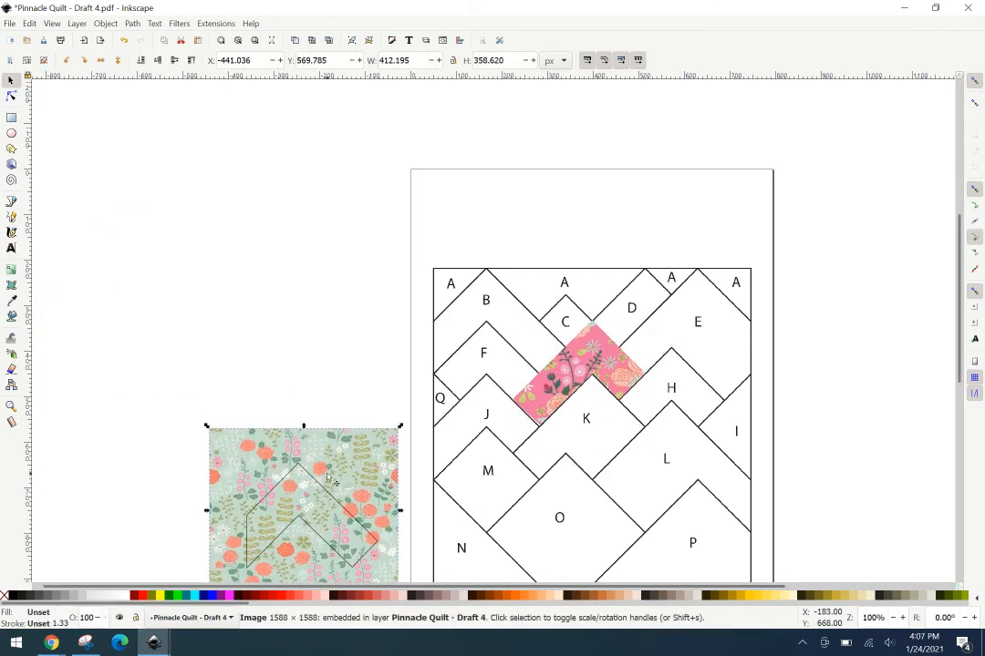
- Clip the green floral fabric to the section B outline and move the clipped piece onto section B of the diagram
scroll(330, 481, "down", 1)
left_click_drag(181, 355, 404, 569)
right_click(295, 412)
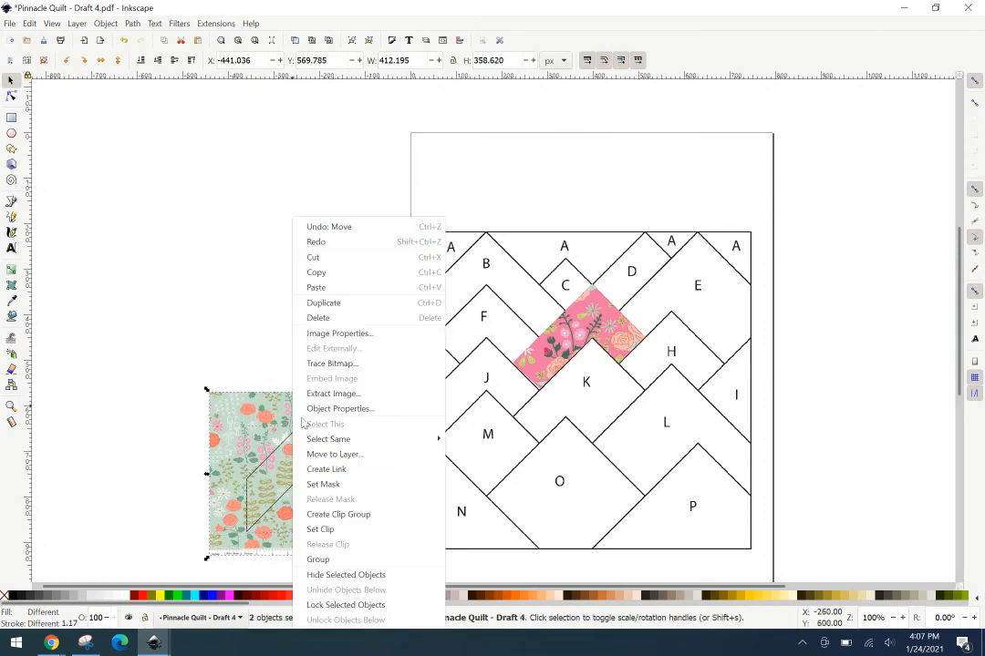
left_click(346, 529)
left_click_drag(338, 487, 525, 280)
left_click(266, 284)
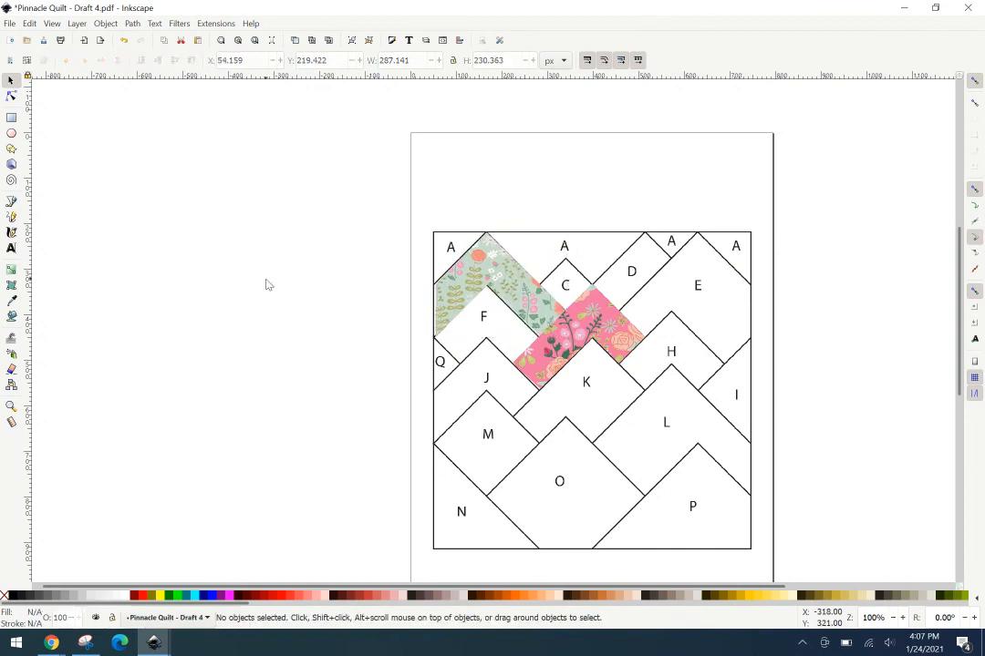
left_click(9, 24)
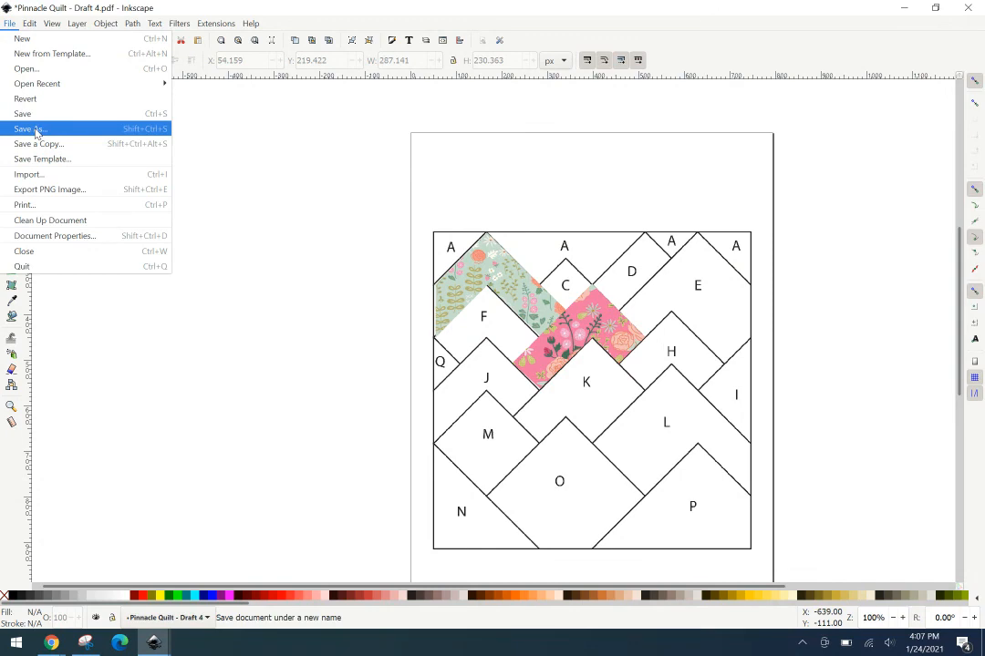
left_click(34, 131)
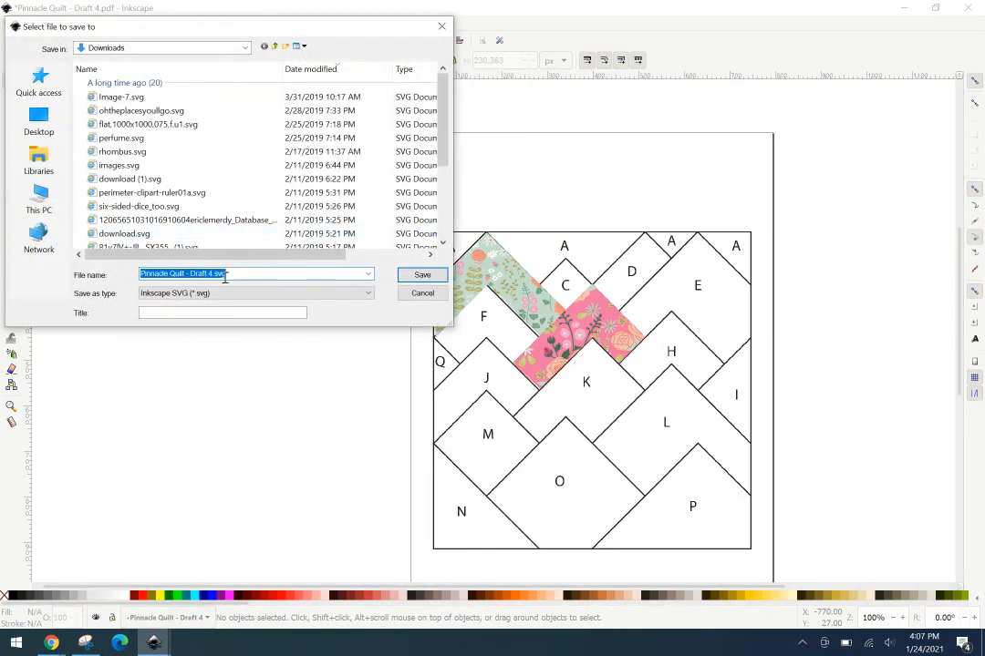
left_click(422, 292)
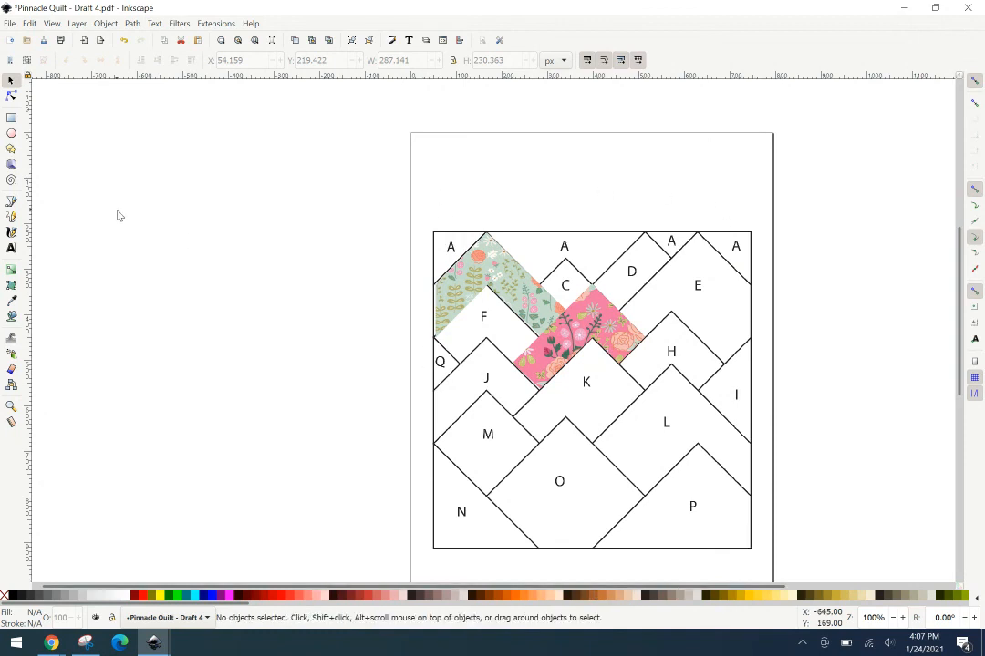
- Switch to the Chrome browser
left_click(51, 643)
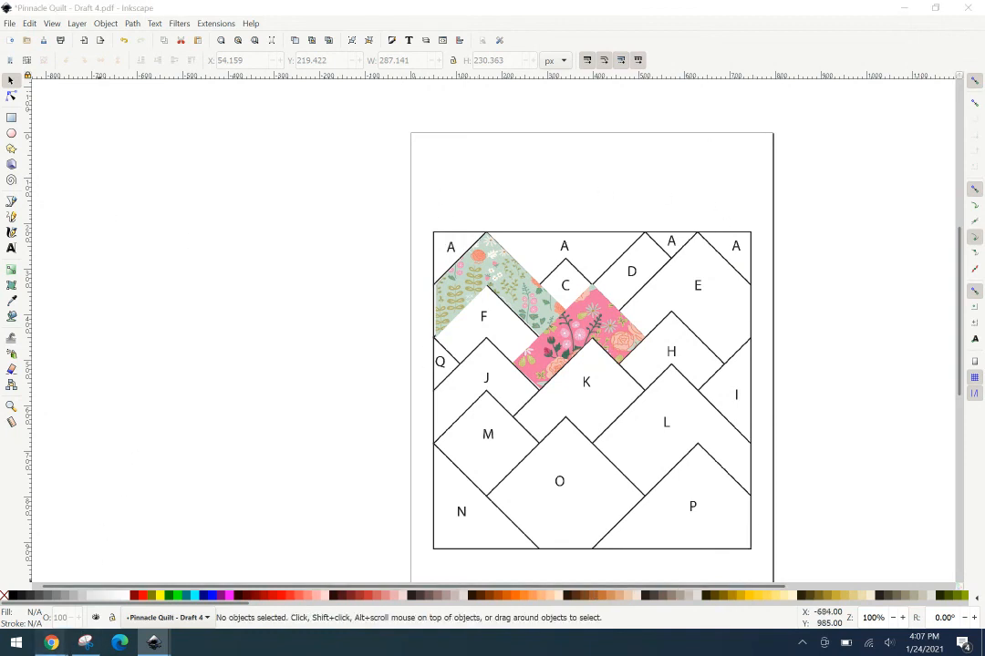